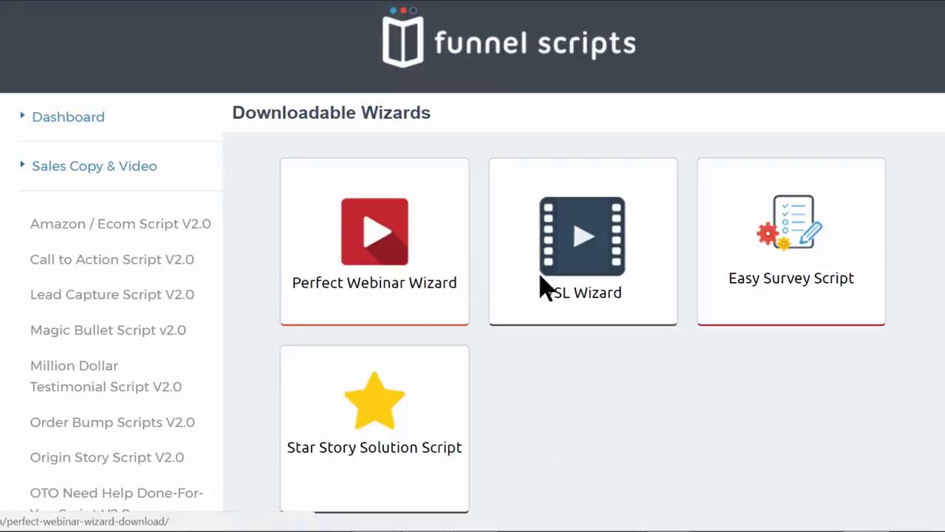
Open the Perfect Webinar Wizard download page and look over its quick start video, support links and Windows download section
click(375, 250)
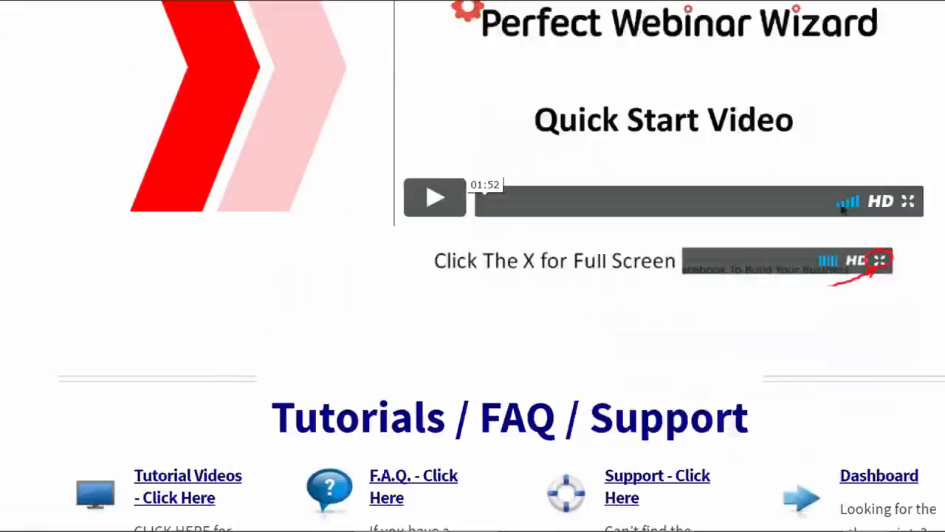
scroll(565, 279, down, 8)
scroll(566, 278, up, 3)
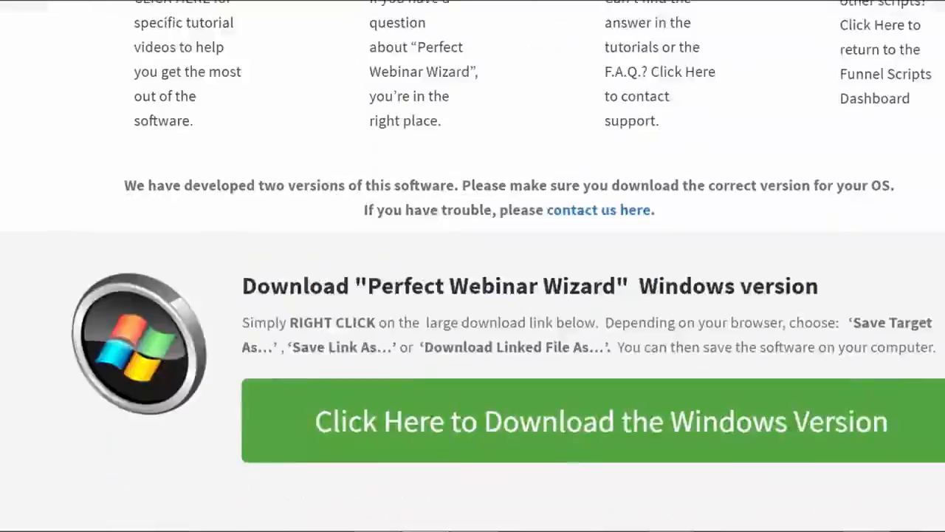
scroll(845, 430, up, 6)
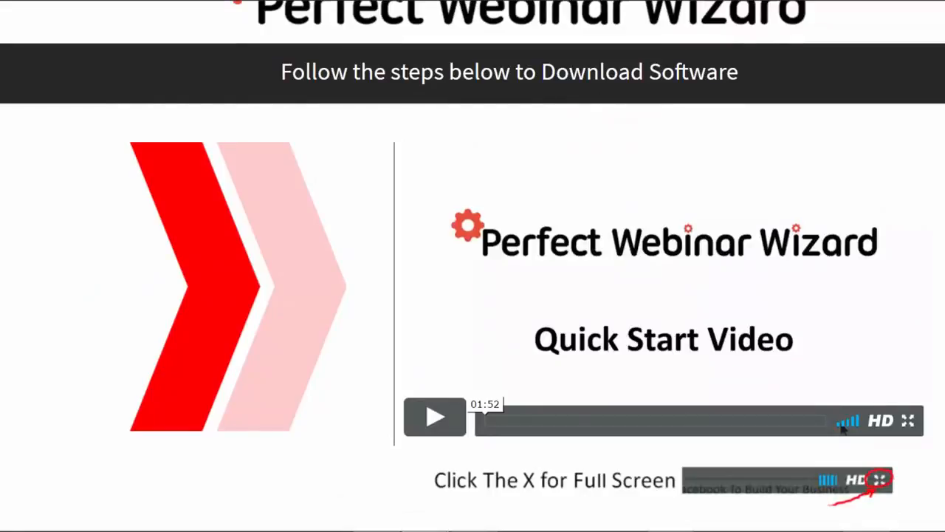
scroll(235, 157, up, 2)
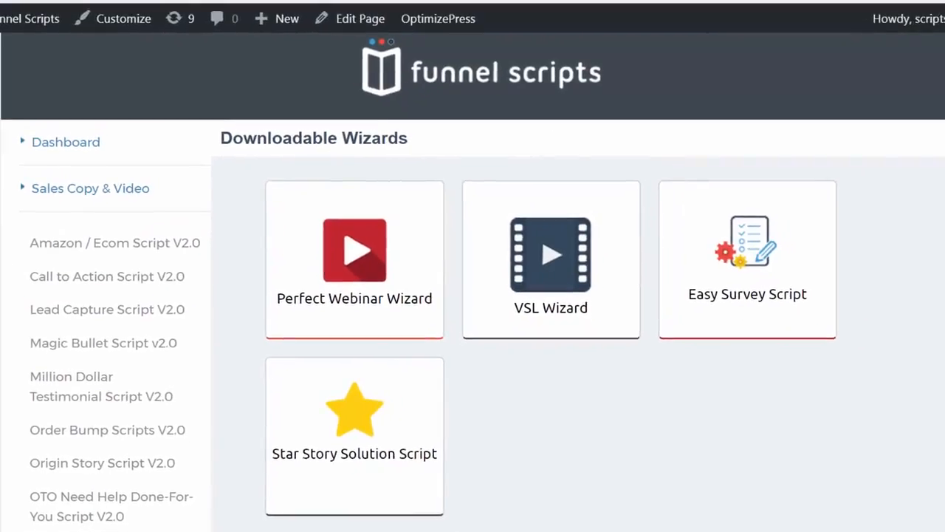
Browse the Funnel Scripts dashboard from the downloadable wizards through the script categories to the training links
scroll(473, 281, down, 1)
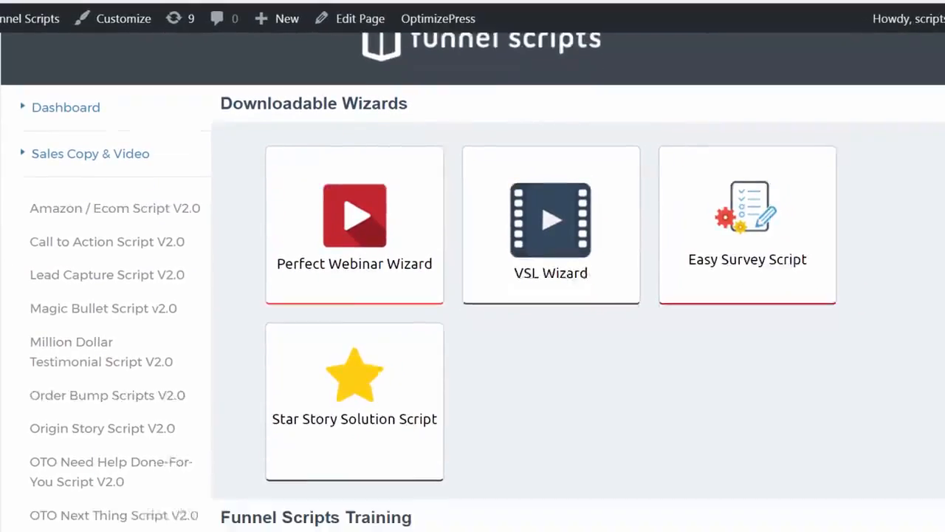
scroll(8, 205, down, 7)
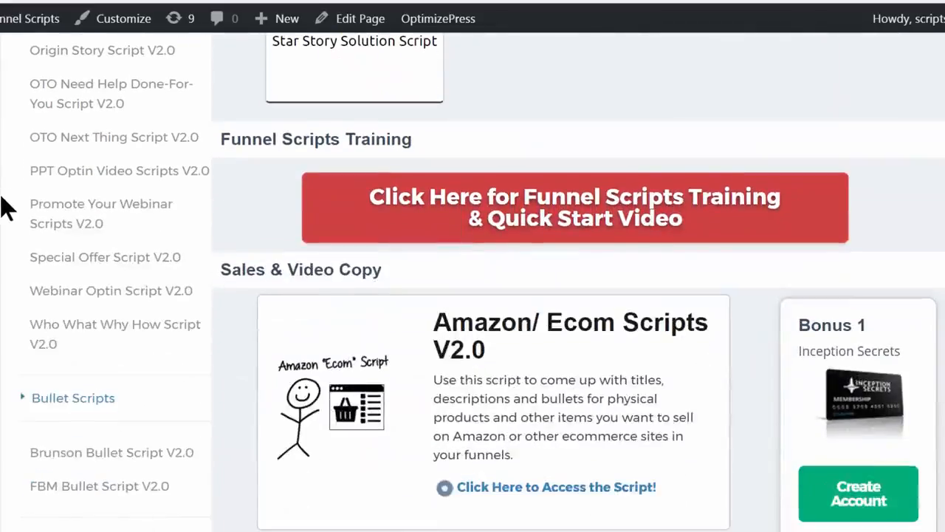
scroll(45, 336, down, 4)
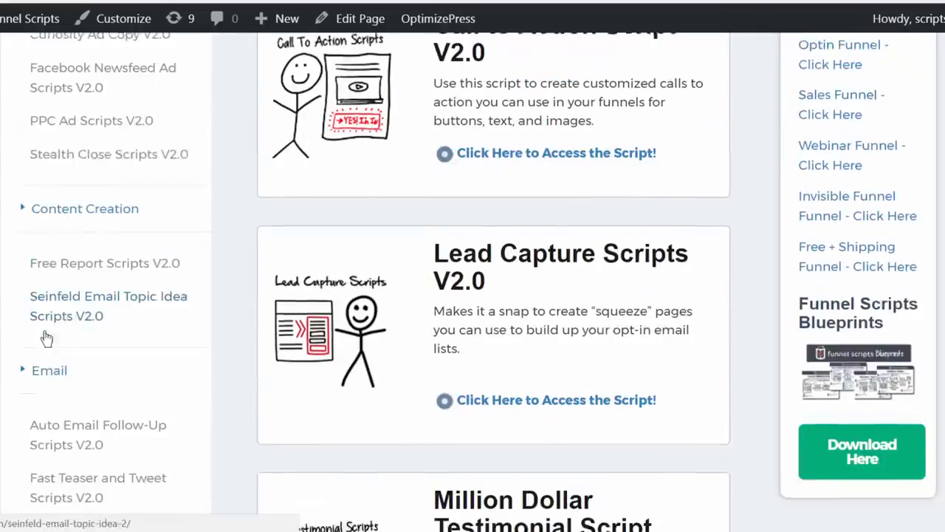
scroll(47, 343, down, 3)
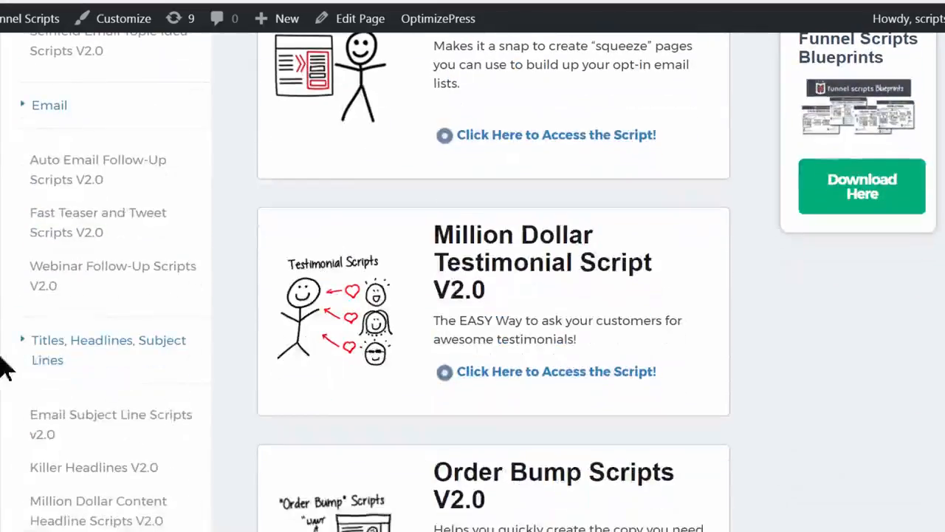
scroll(62, 362, down, 4)
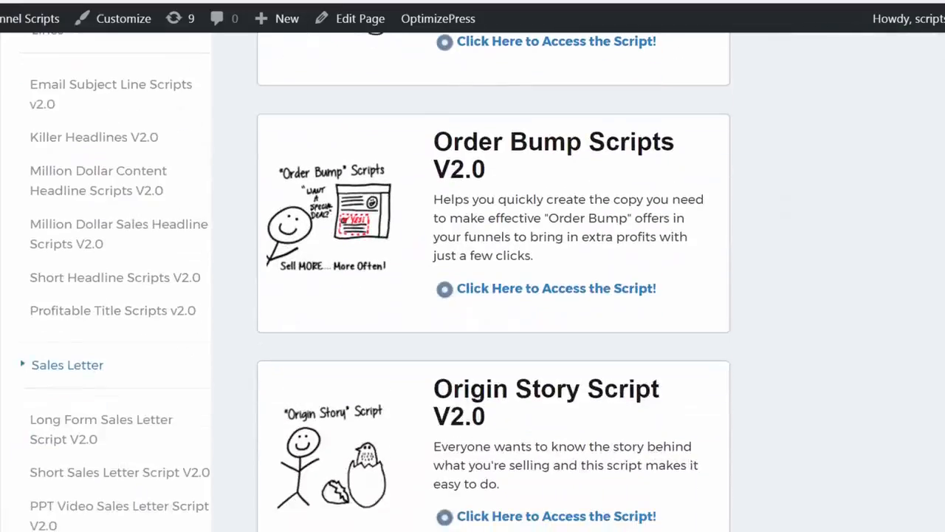
scroll(15, 365, down, 3)
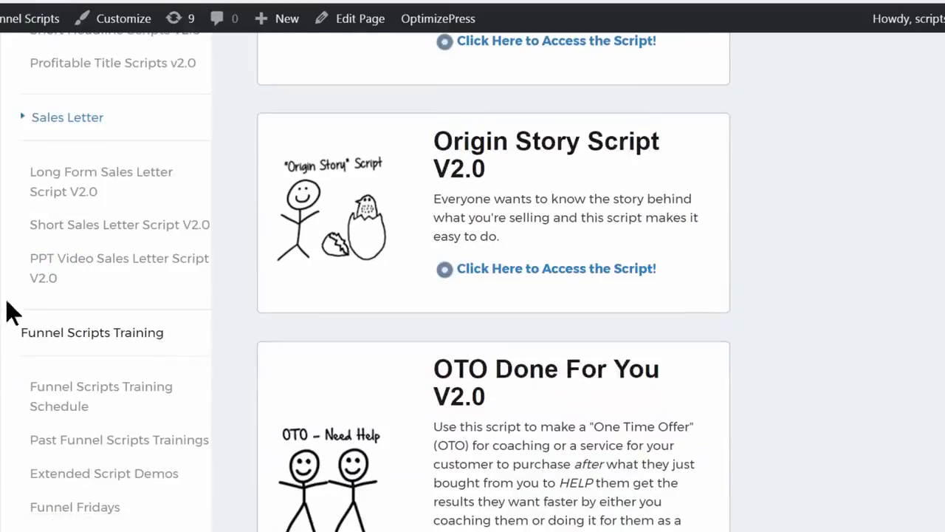
scroll(33, 367, down, 1)
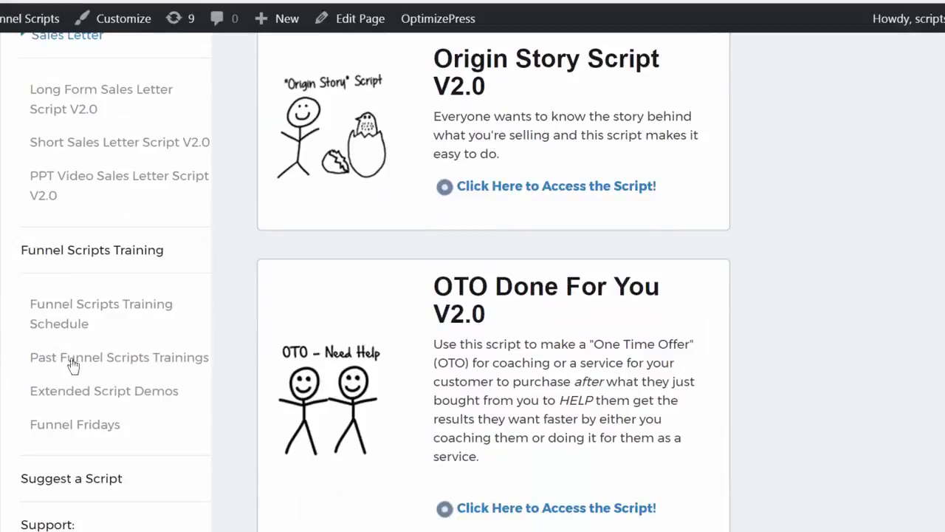
scroll(13, 296, up, 7)
scroll(13, 295, up, 10)
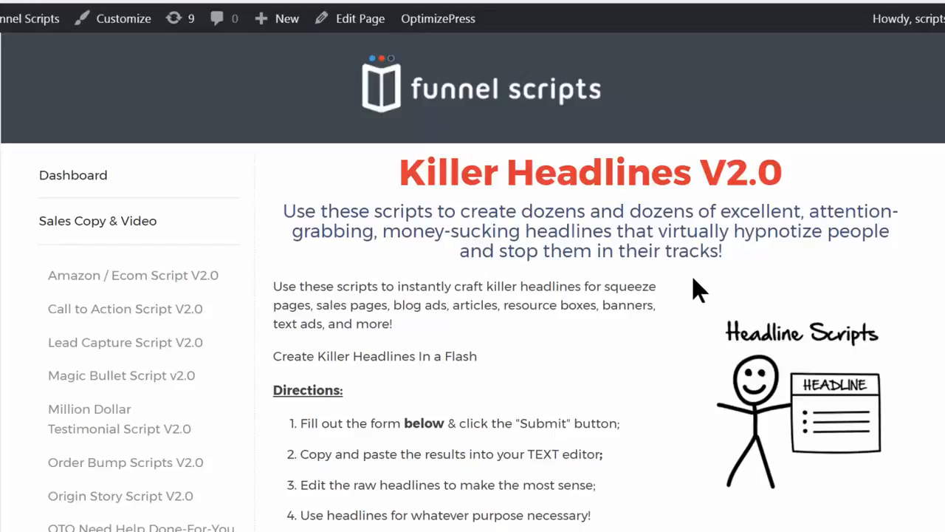
Review the Killer Headlines V2.0 page's introduction, directions, example projects and form fields
scroll(699, 270, down, 2)
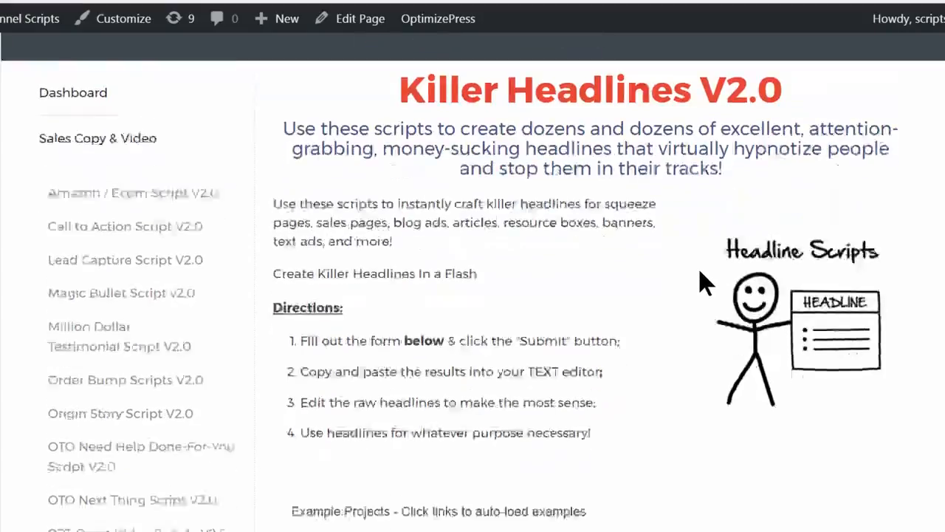
scroll(600, 122, up, 1)
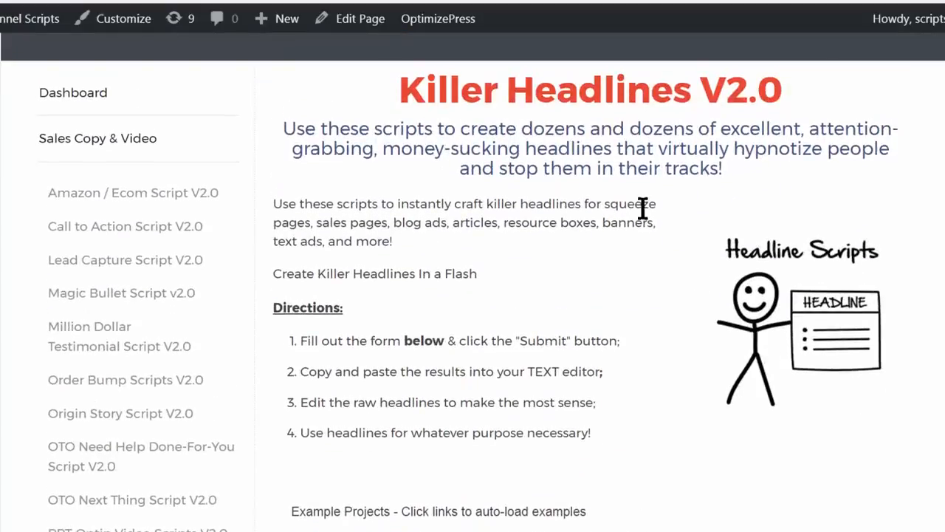
scroll(667, 207, down, 4)
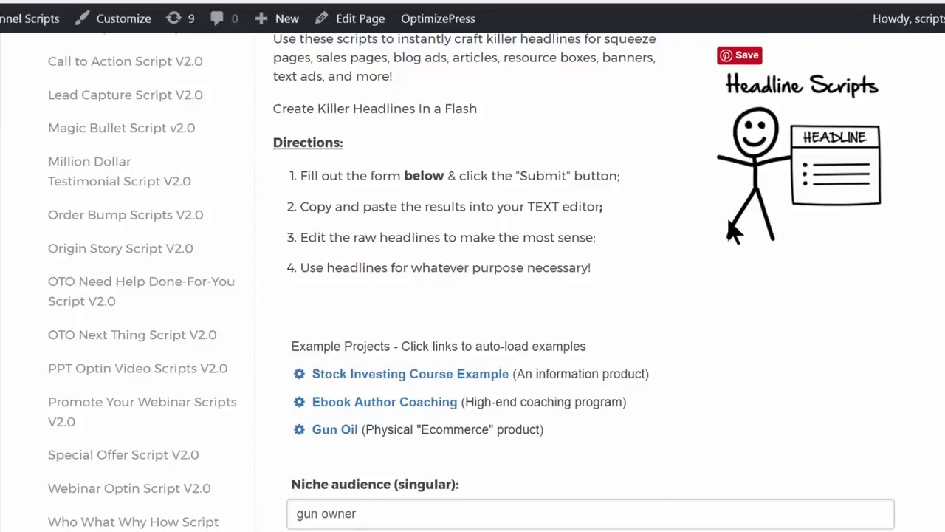
scroll(637, 157, up, 4)
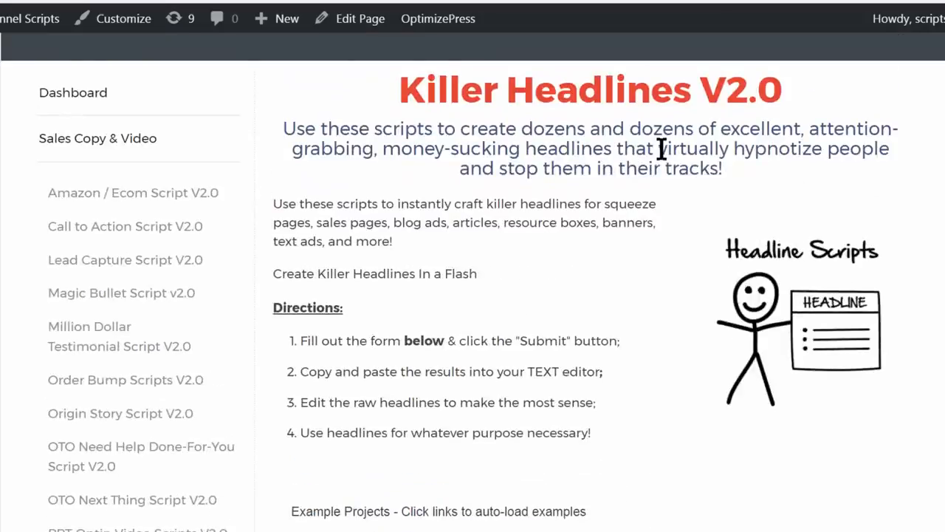
scroll(661, 152, down, 4)
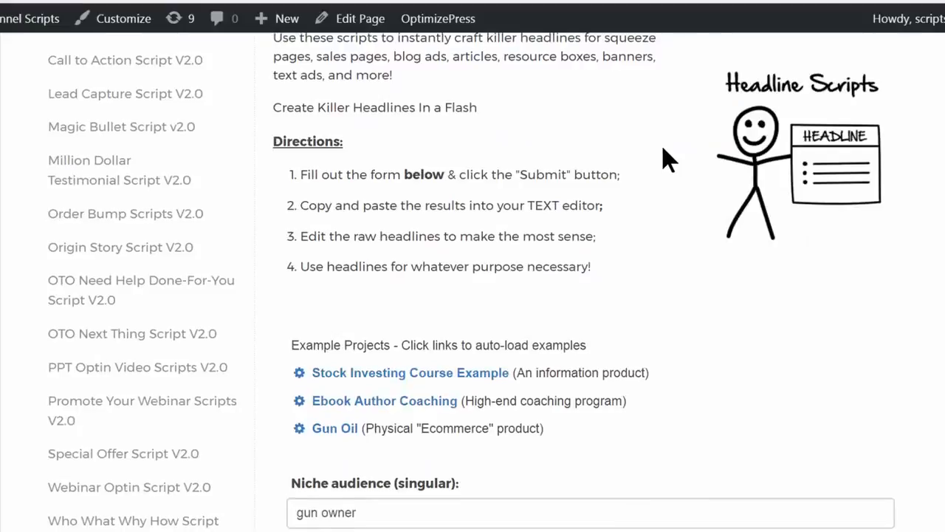
scroll(662, 144, down, 2)
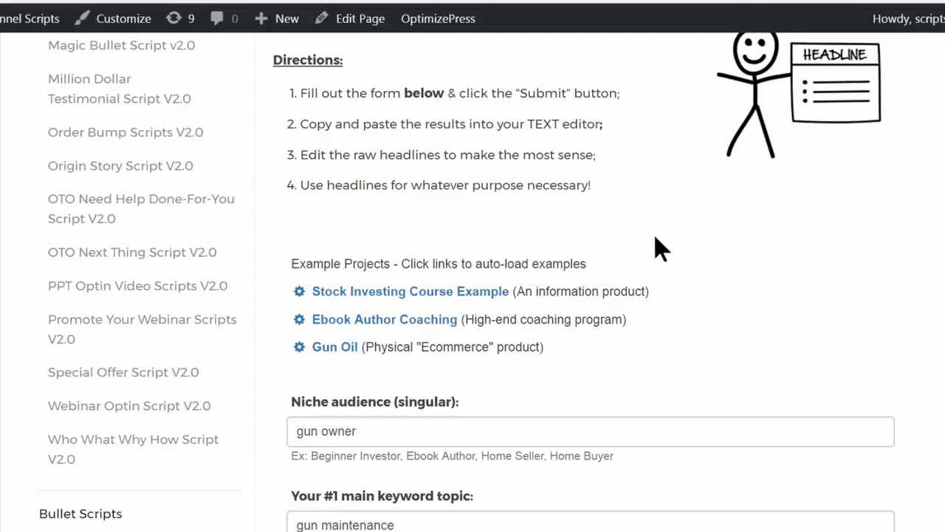
scroll(658, 232, down, 1)
scroll(663, 233, down, 1)
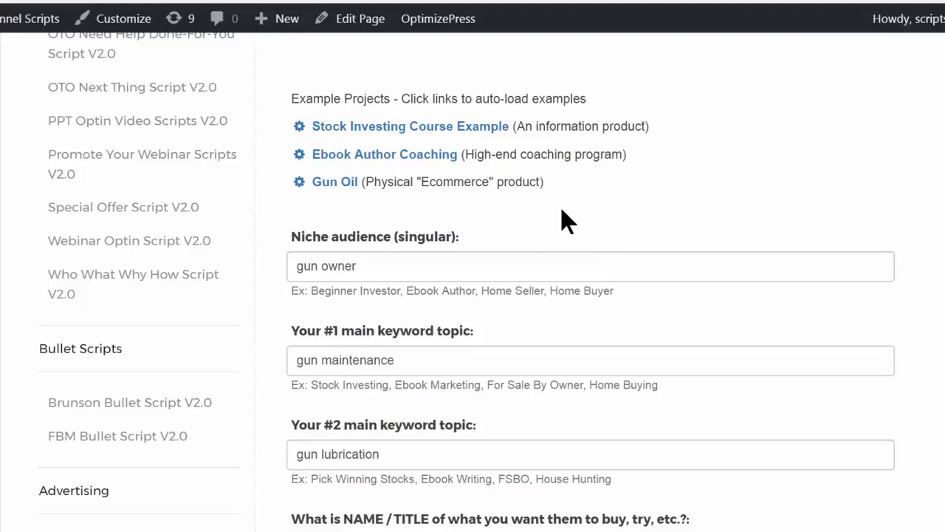
Load the Stock Investing Course Example followed by the Ebook Author Coaching example, and dismiss both notifications
scroll(617, 211, up, 1)
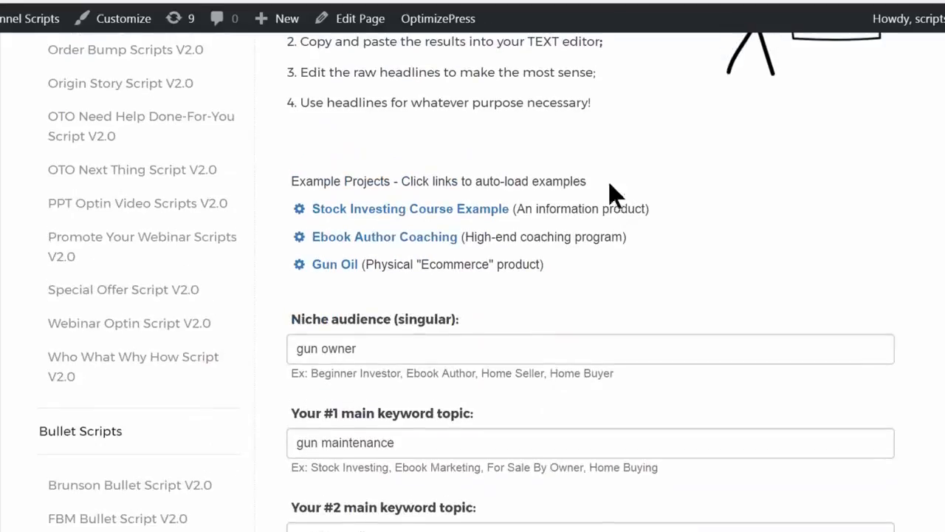
click(401, 209)
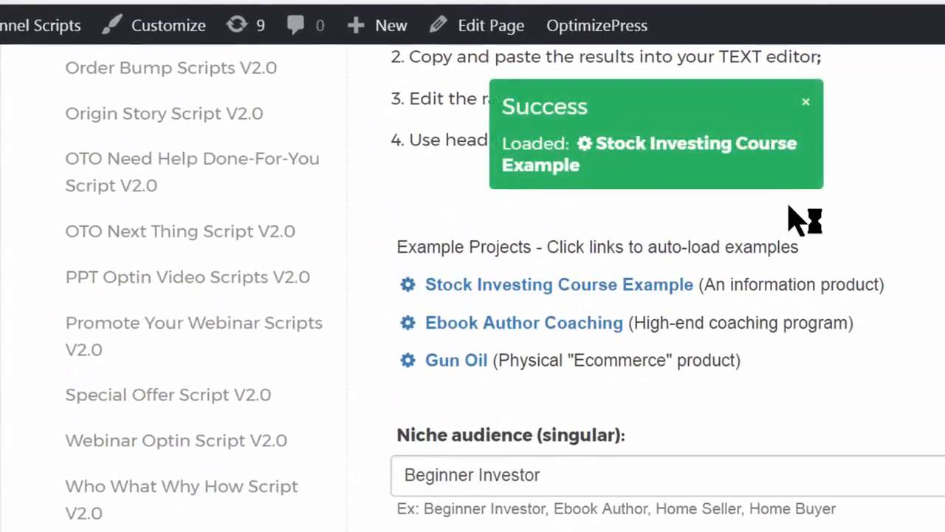
click(546, 326)
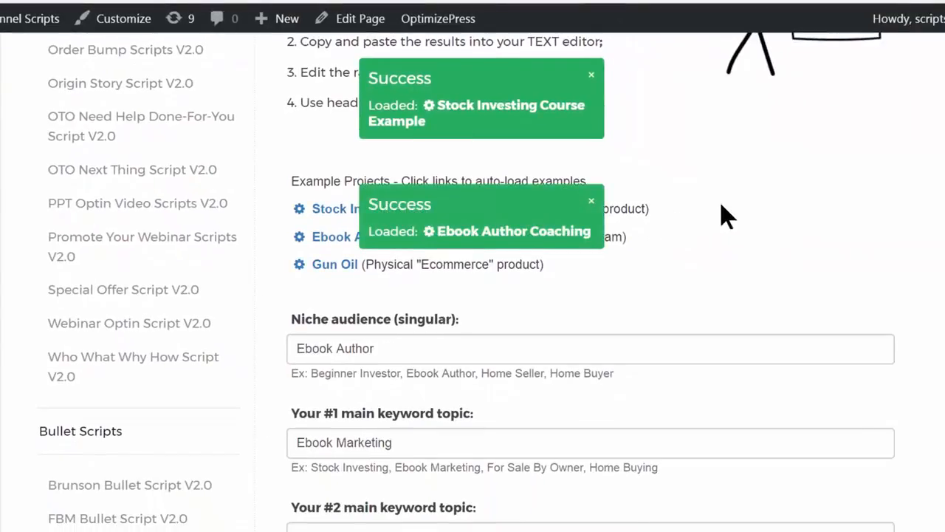
click(591, 204)
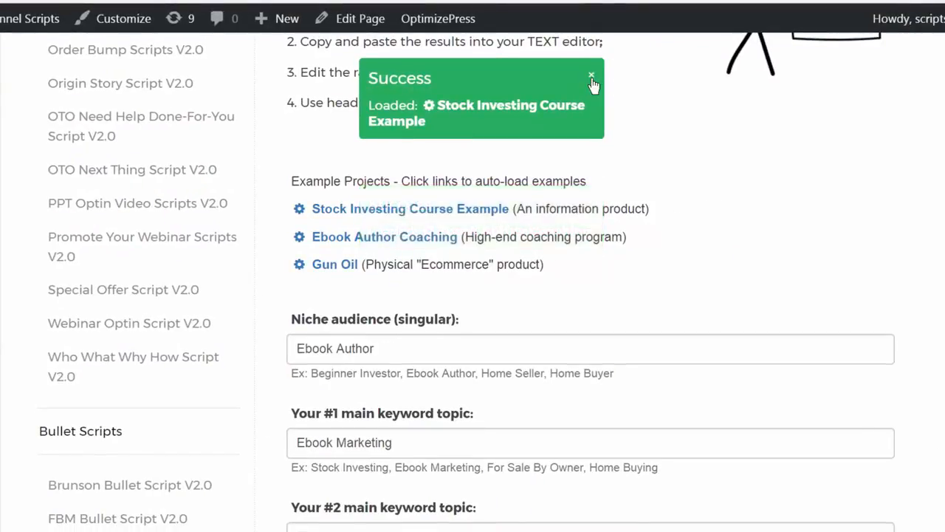
click(592, 77)
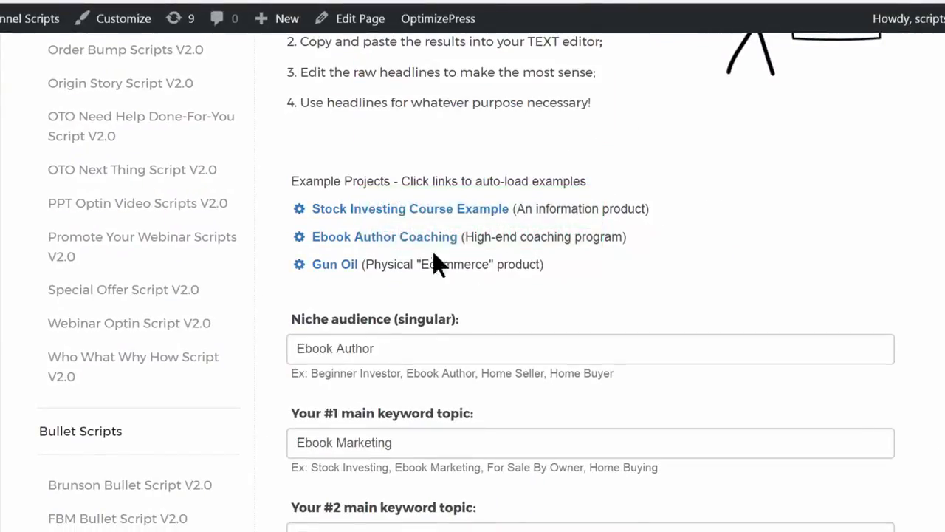
Load the Gun Oil example project into the form and build the headlines from its values
click(345, 266)
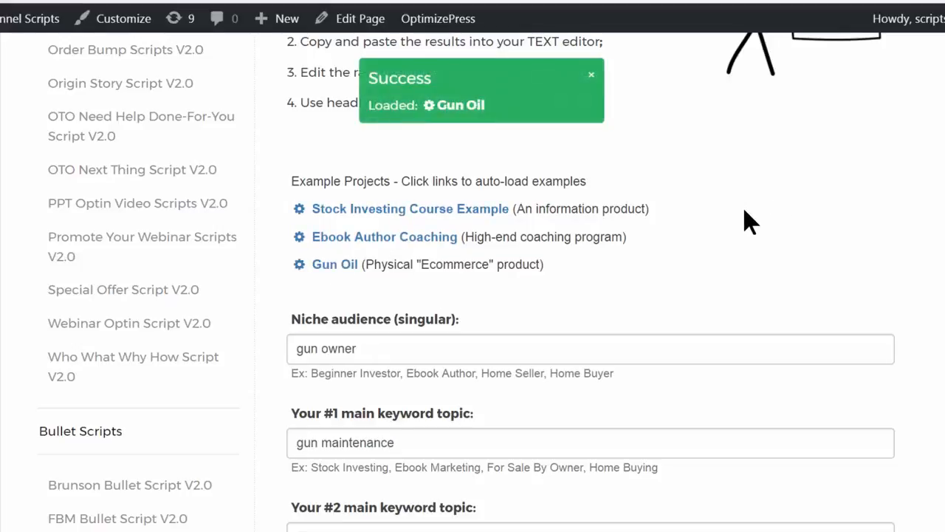
click(592, 77)
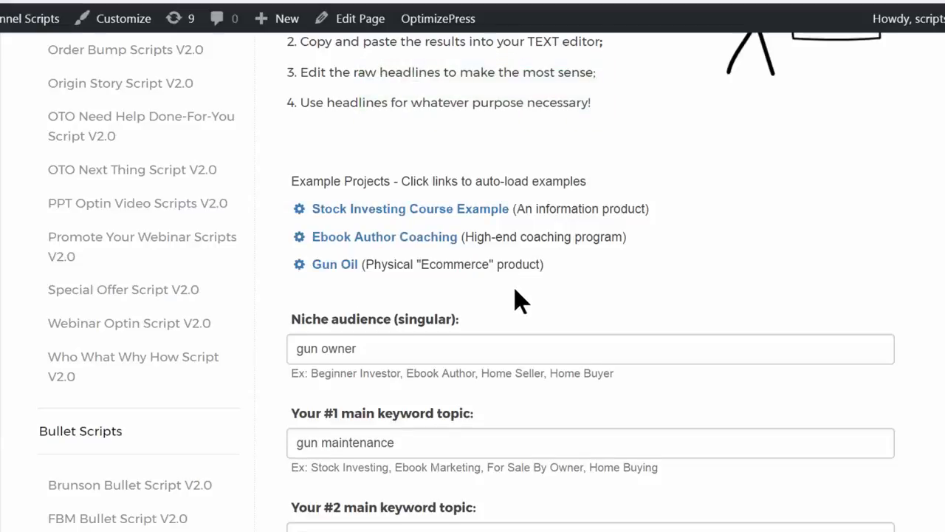
scroll(394, 323, down, 2)
scroll(415, 390, down, 2)
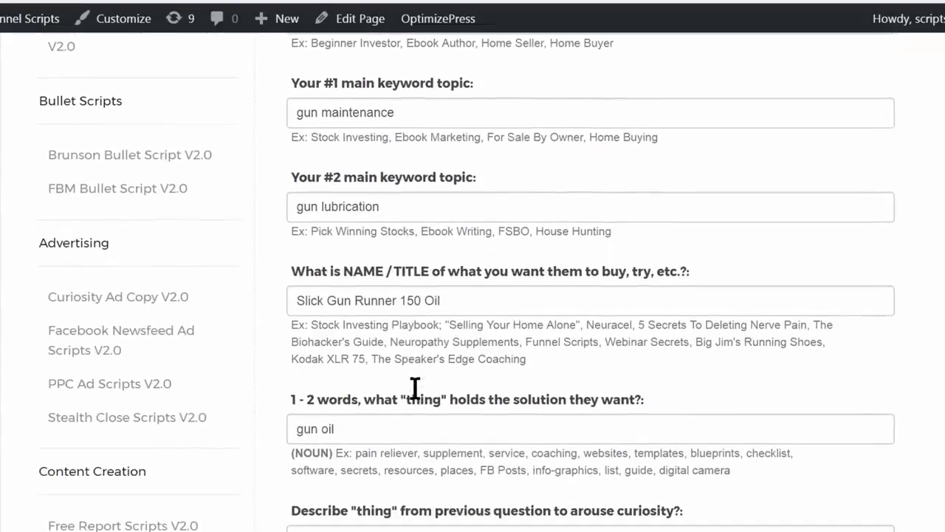
scroll(420, 380, up, 3)
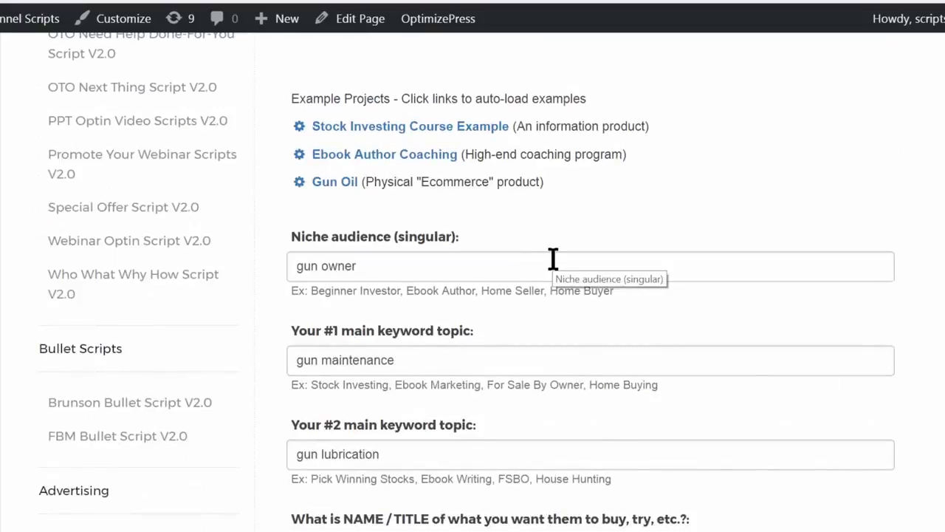
scroll(547, 251, down, 15)
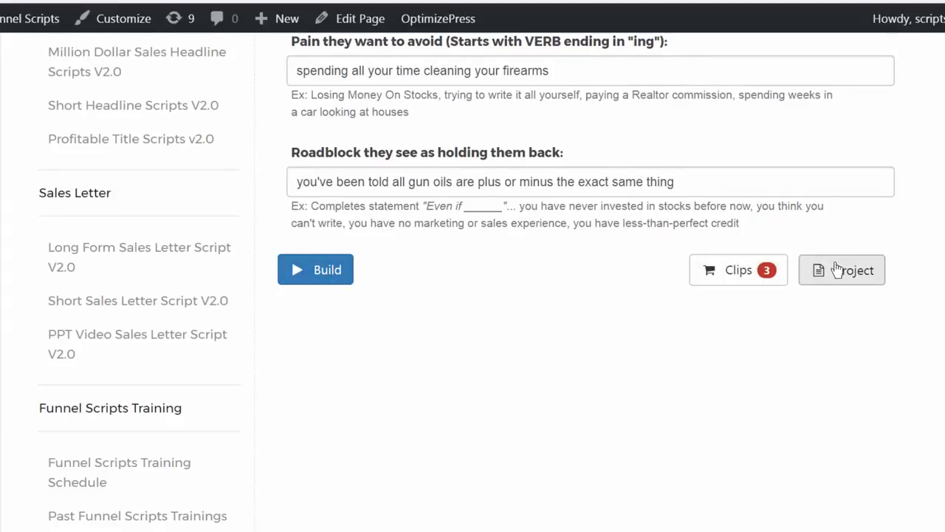
click(319, 271)
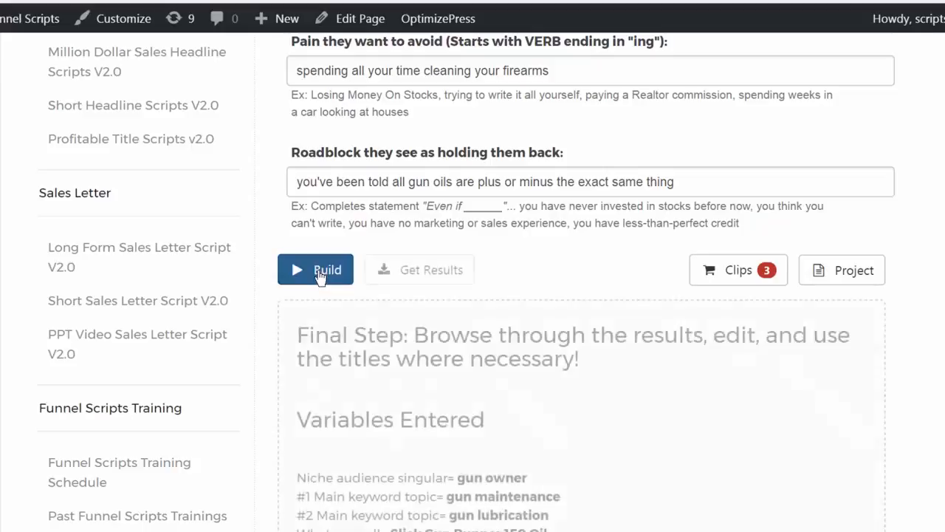
Check the entered variables in the built output and the options offered for getting the results
scroll(309, 279, down, 1)
scroll(309, 280, down, 2)
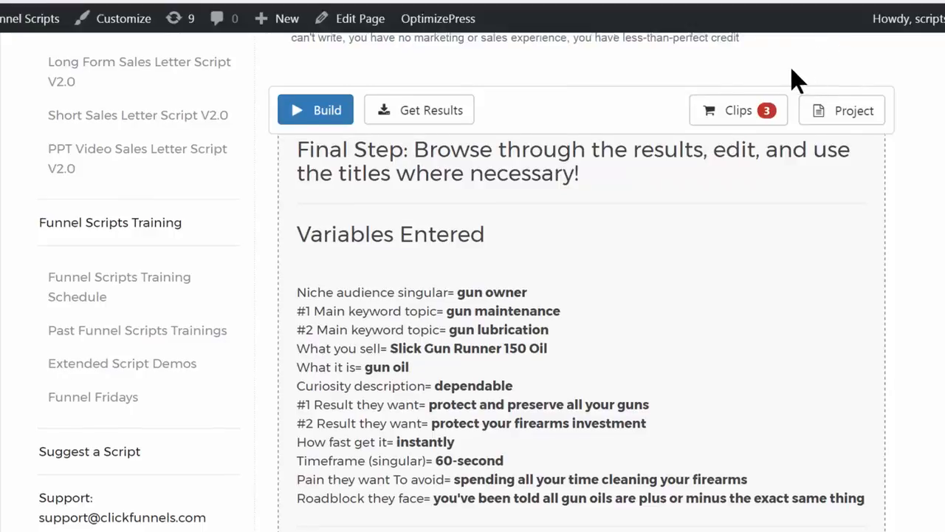
scroll(788, 70, up, 3)
scroll(654, 126, down, 2)
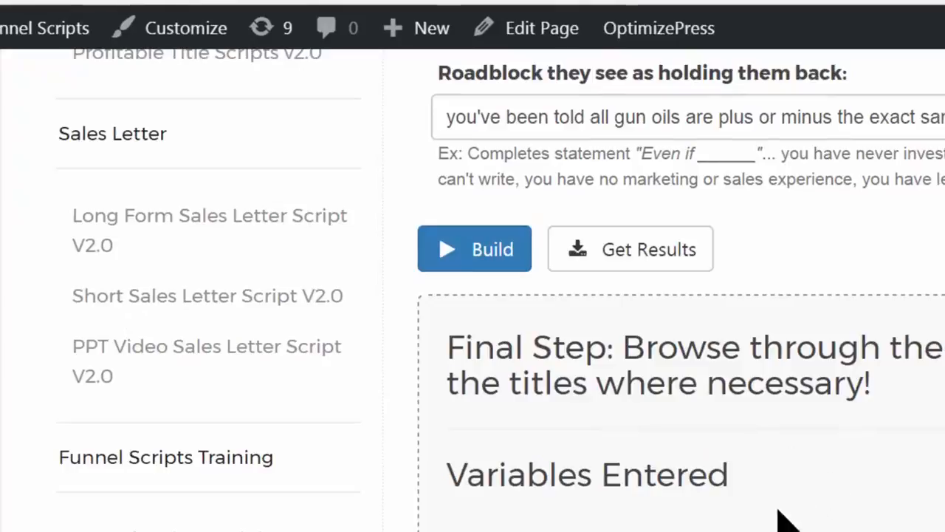
click(664, 263)
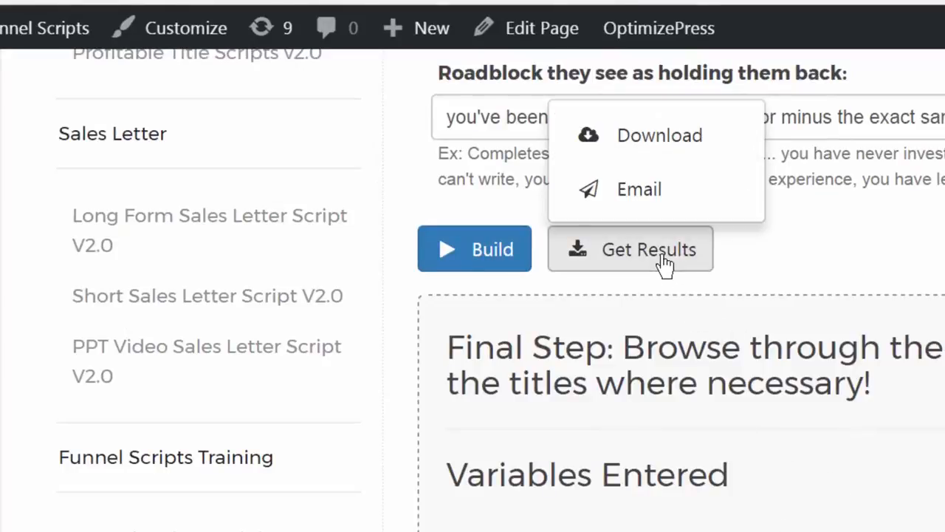
click(916, 419)
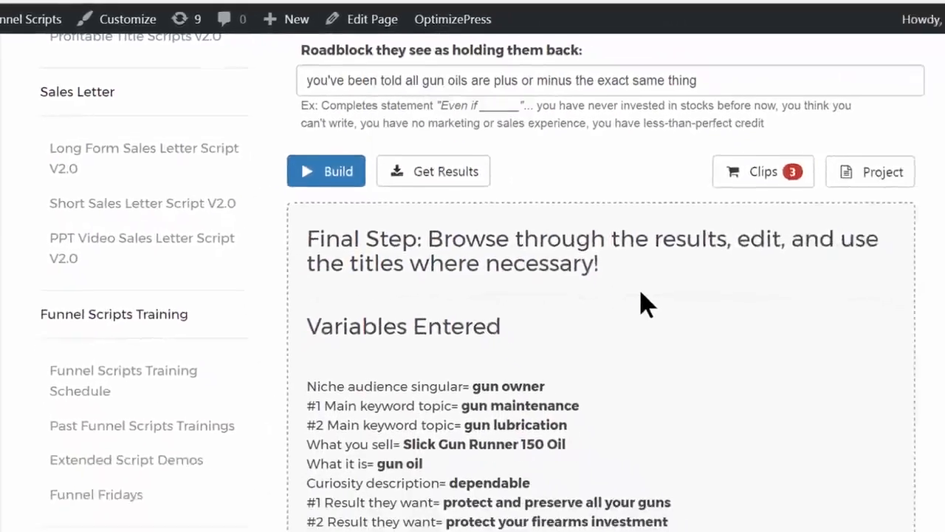
Download the built Gun Oil headlines as a text file and open the downloaded file
scroll(930, 405, down, 1)
scroll(634, 266, down, 15)
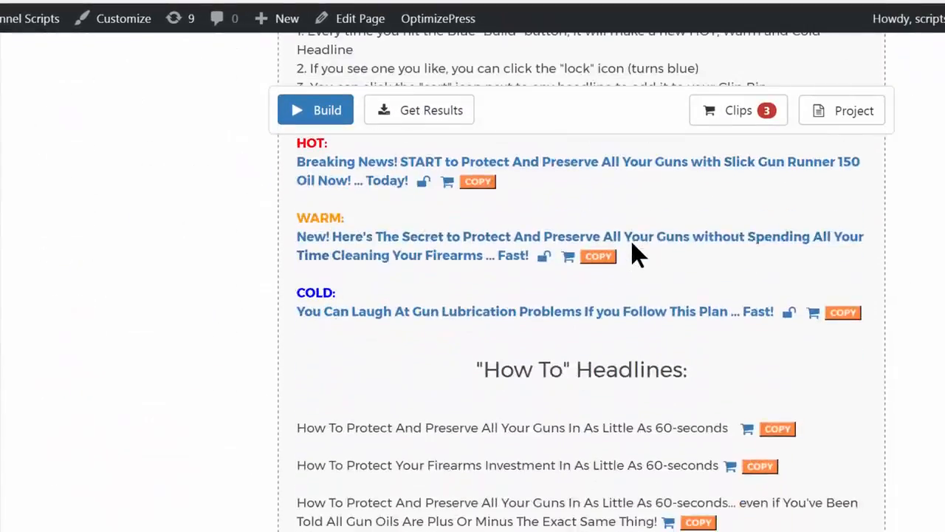
scroll(633, 251, down, 10)
scroll(643, 249, up, 11)
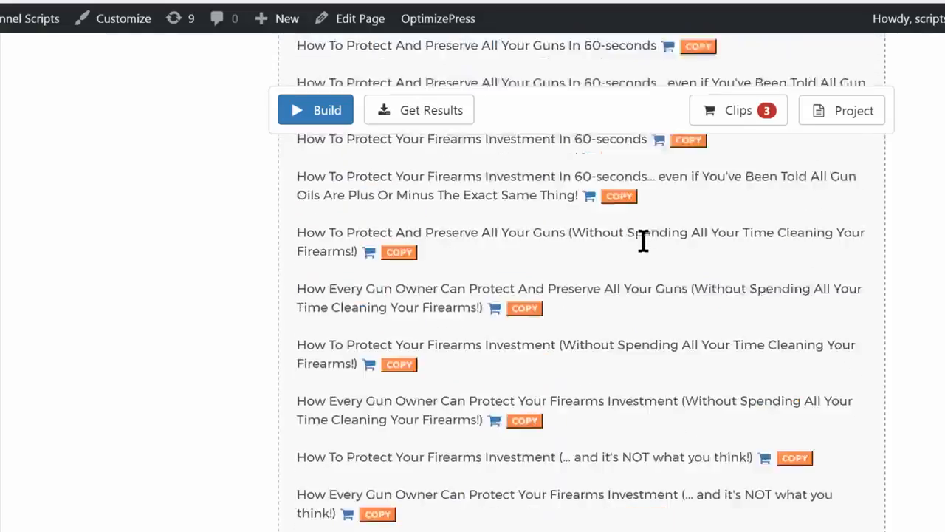
scroll(647, 239, up, 15)
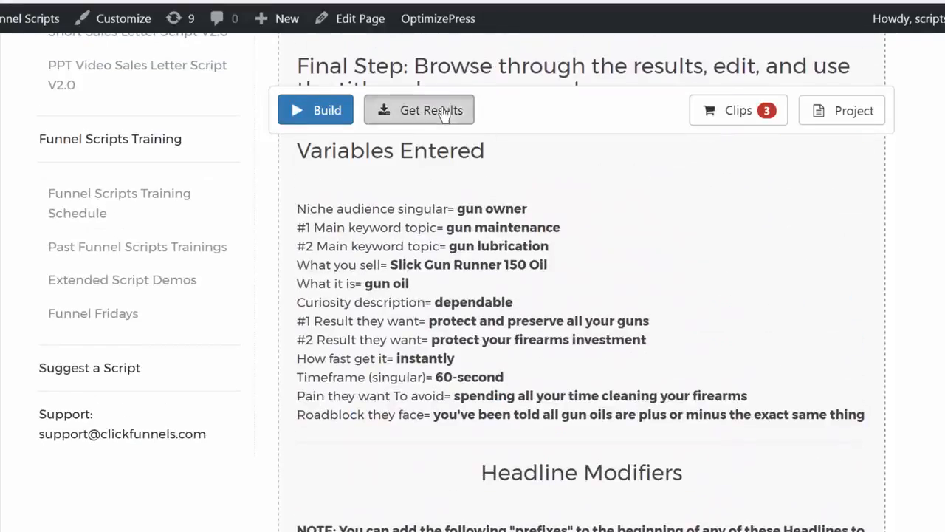
click(443, 110)
scroll(559, 138, up, 5)
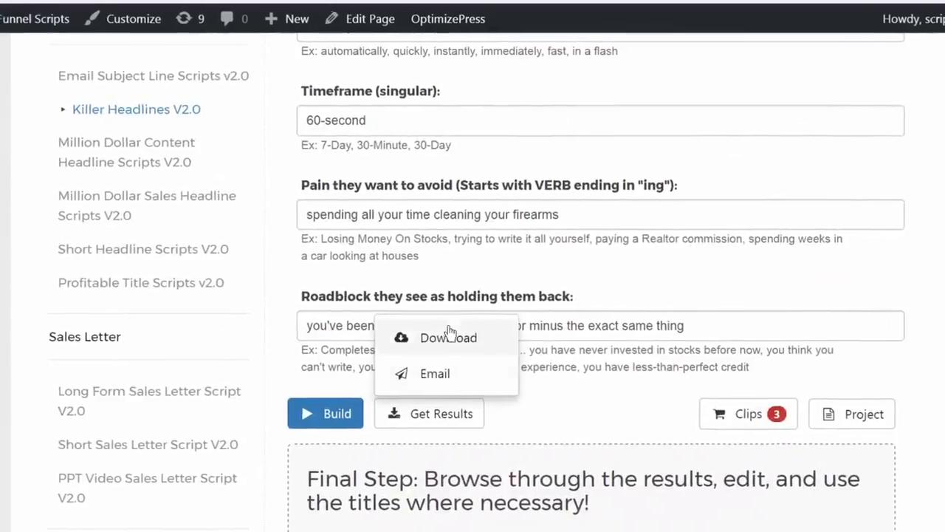
click(445, 337)
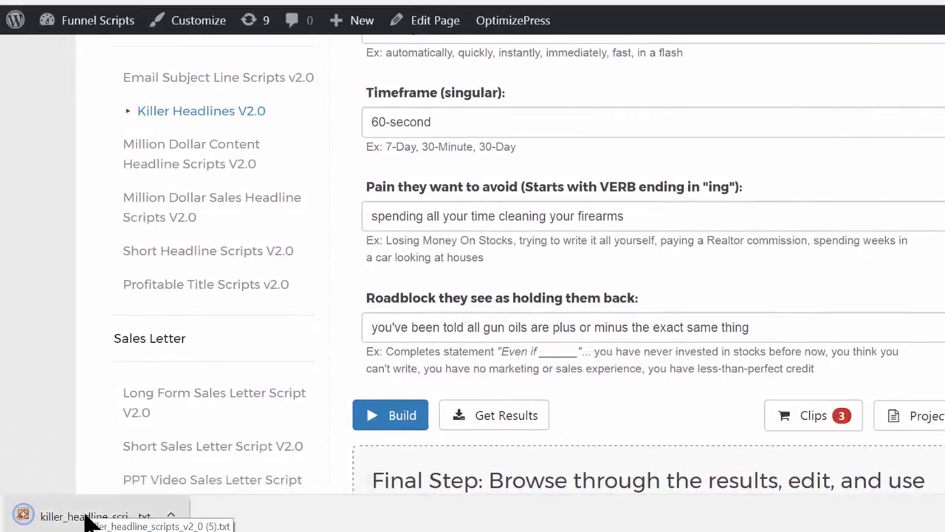
click(88, 520)
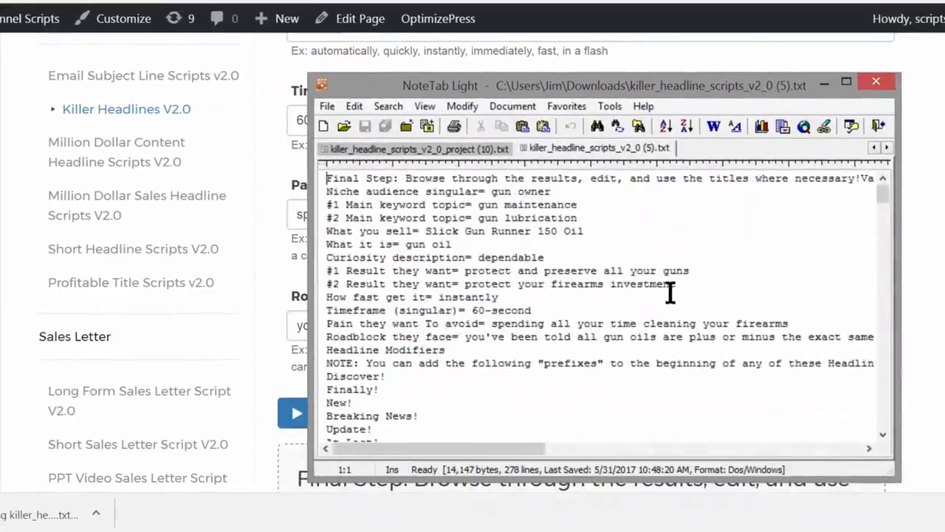
Look through the downloaded headlines in NoteTab Light, check its Save As dialog, and return to the Killer Headlines page
scroll(676, 286, down, 10)
scroll(678, 282, up, 9)
scroll(490, 258, down, 20)
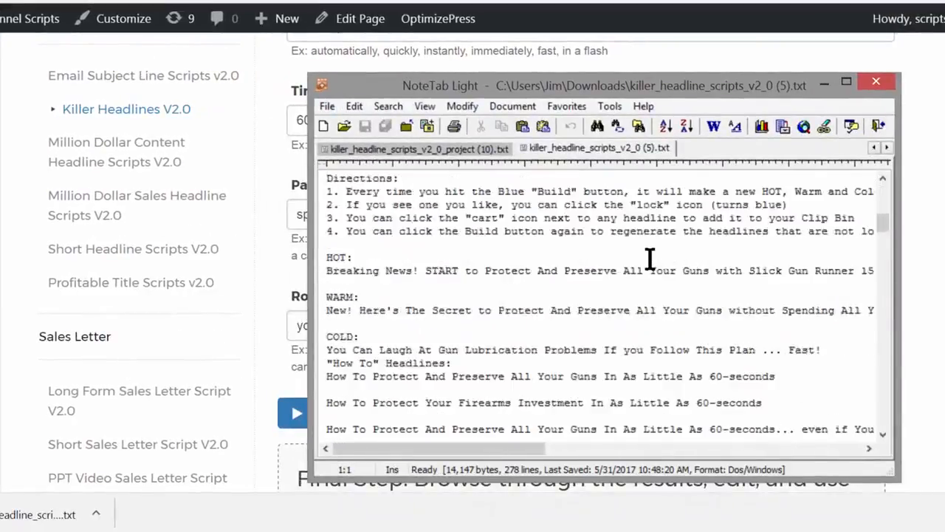
scroll(476, 282, down, 6)
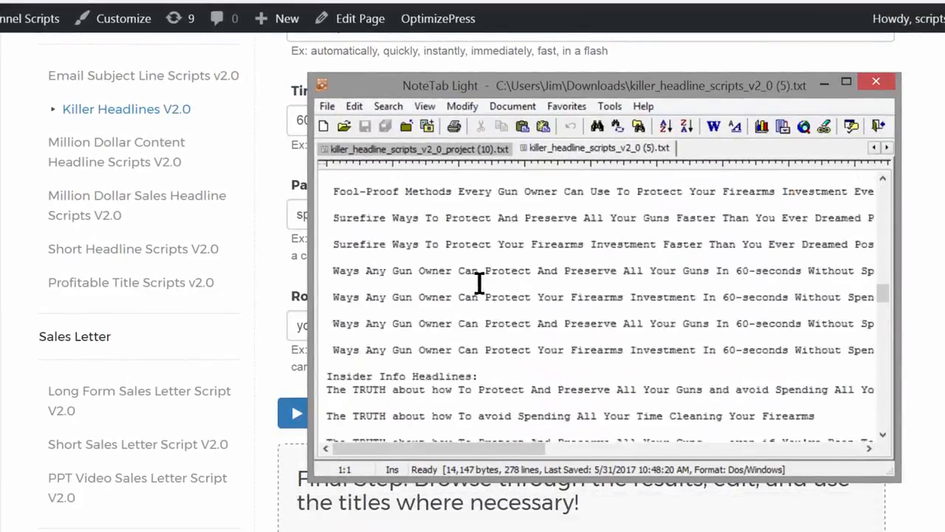
scroll(484, 284, up, 6)
scroll(491, 284, up, 3)
click(327, 106)
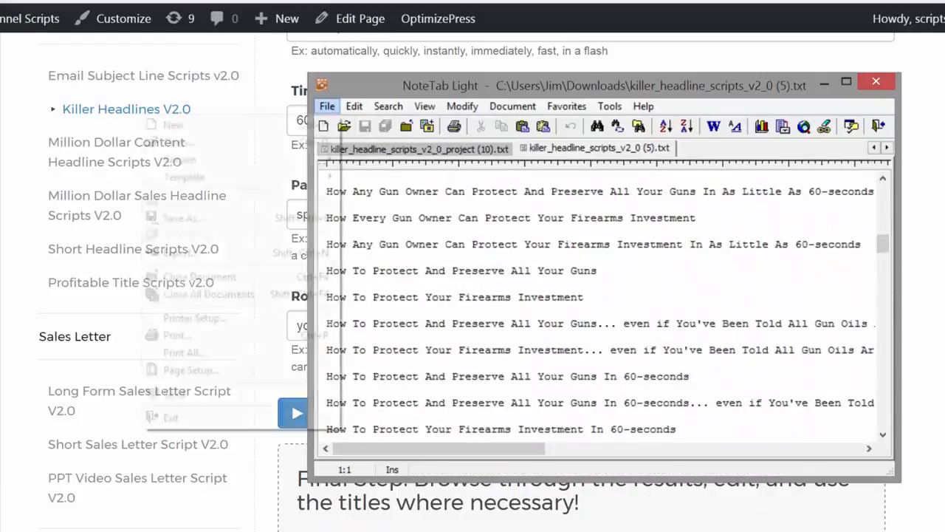
click(183, 218)
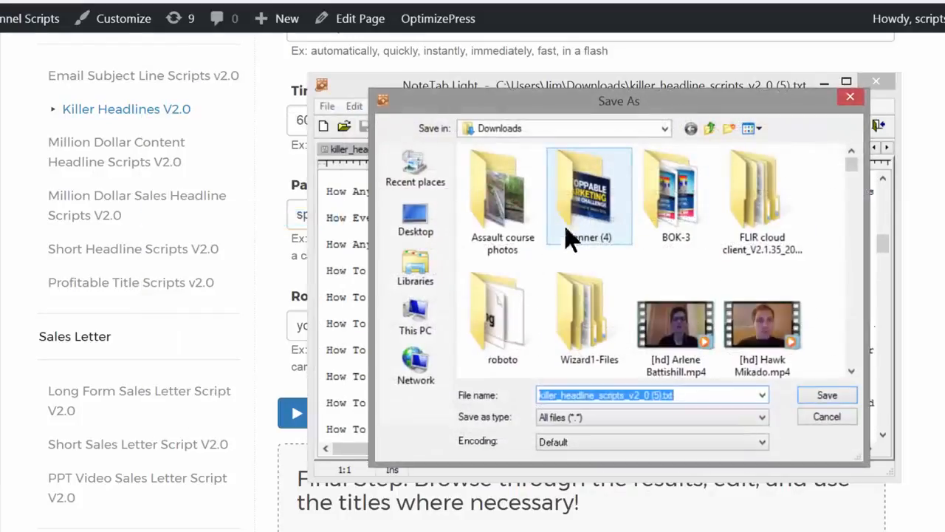
key(Return)
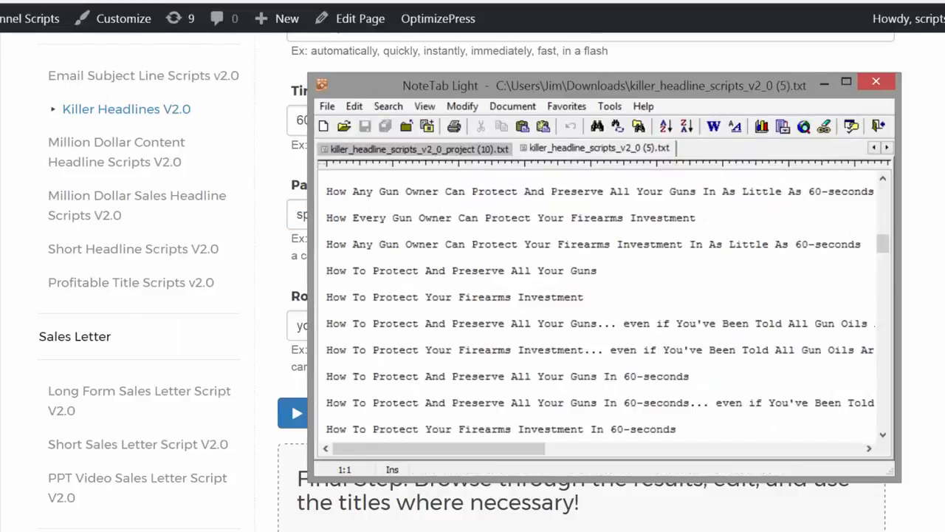
click(899, 238)
Open the form for emailing the results and cancel it without sending
click(429, 421)
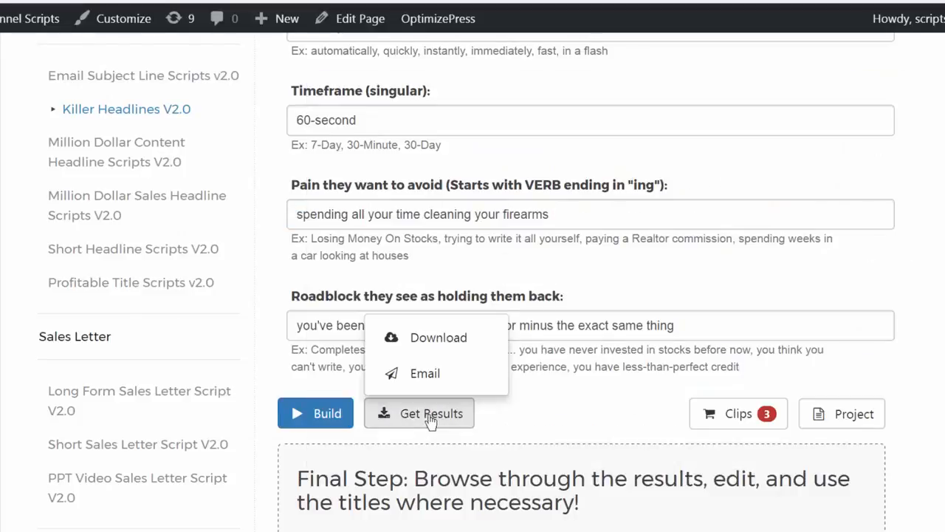
click(434, 375)
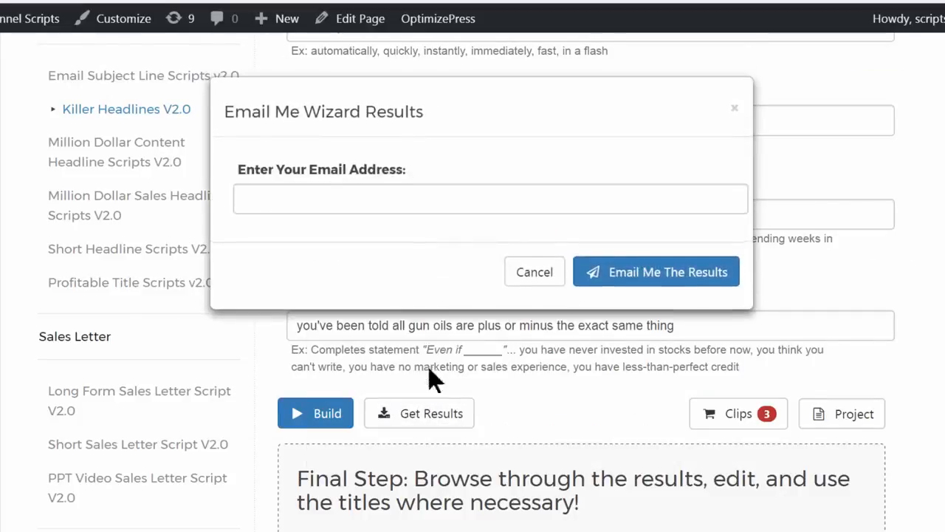
click(401, 201)
click(532, 272)
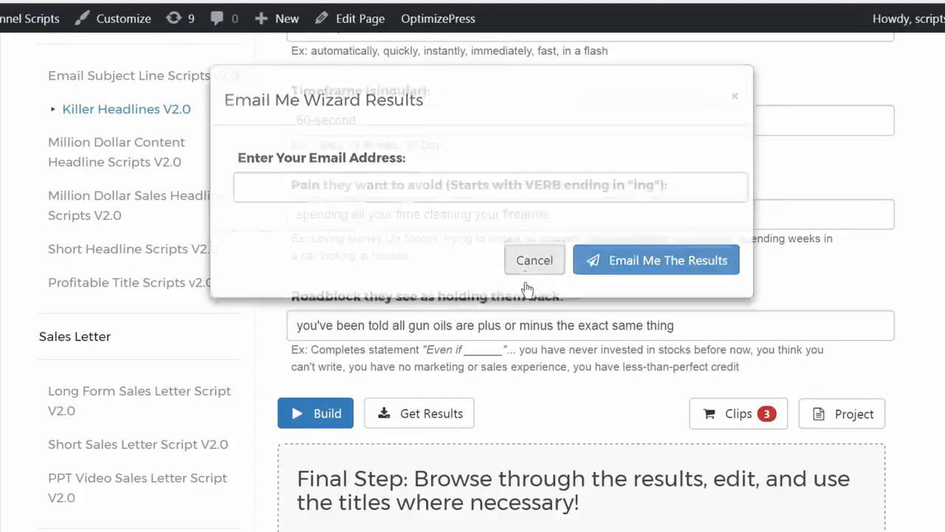
Add the HOT headline to the Clip Bin, then clear all items from the bin
scroll(842, 318, down, 2)
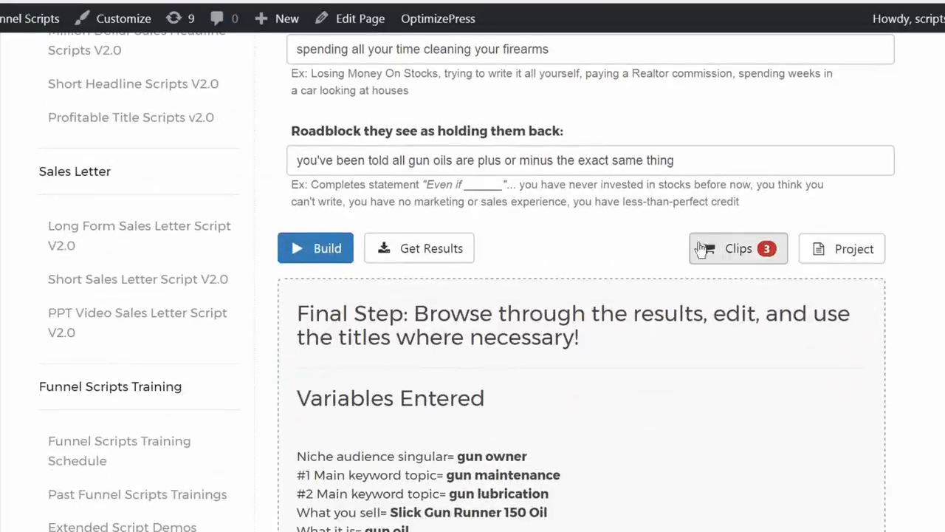
scroll(744, 274, down, 10)
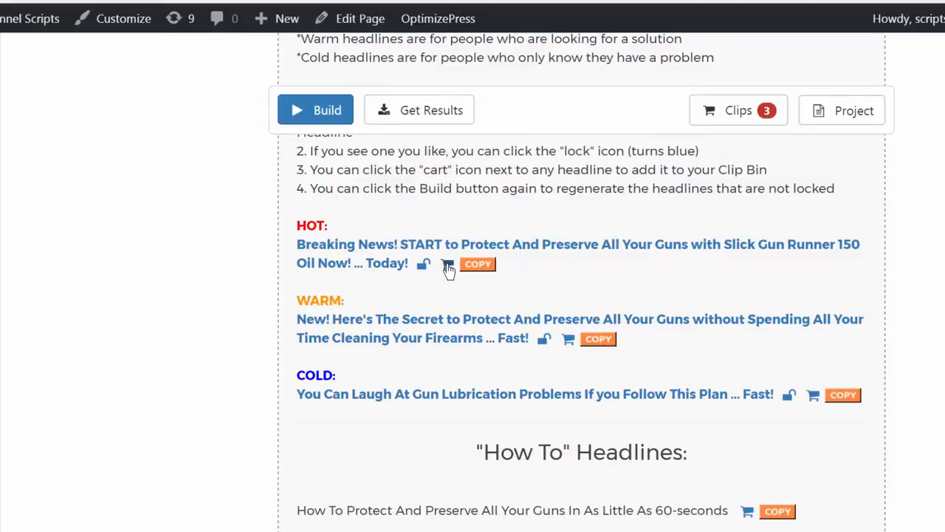
click(448, 266)
click(715, 120)
click(430, 350)
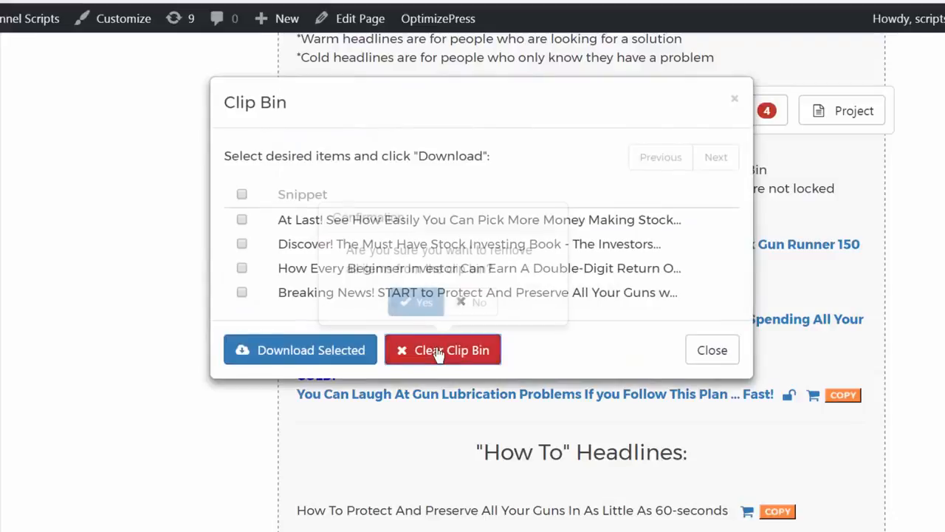
click(414, 305)
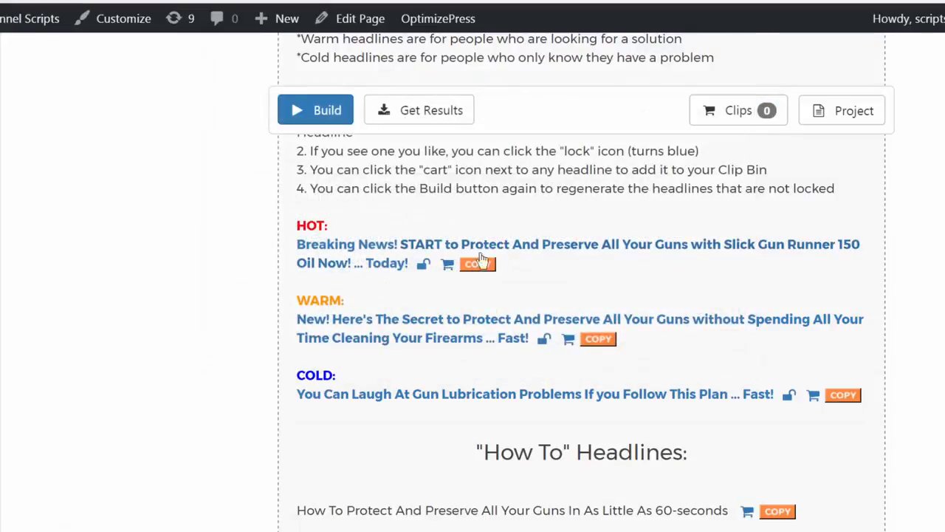
Add the HOT, WARM and COLD headlines plus three "How To" headlines to the Clip Bin
click(447, 267)
click(814, 399)
scroll(754, 256, down, 3)
scroll(755, 257, down, 8)
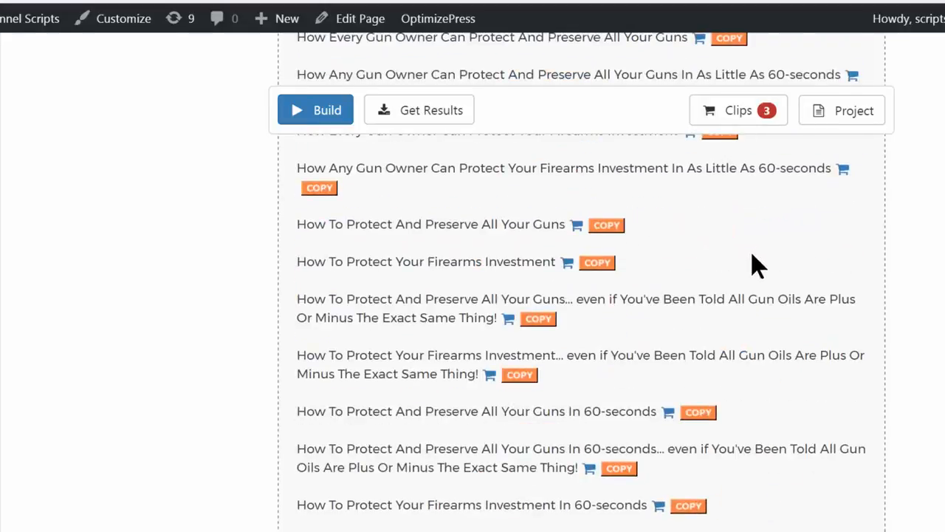
click(577, 227)
scroll(751, 485, down, 6)
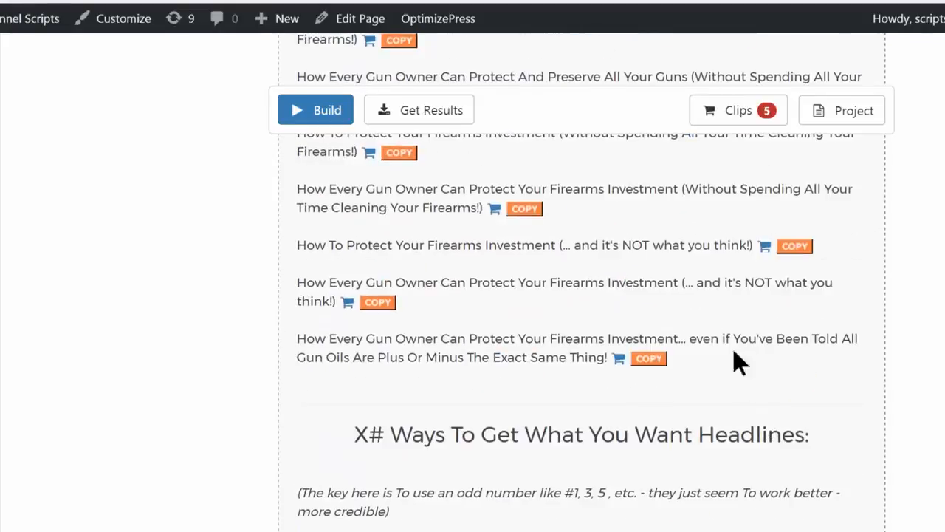
Download all the Clip Bin headlines as a text file, view it, and close the Clip Bin
click(741, 115)
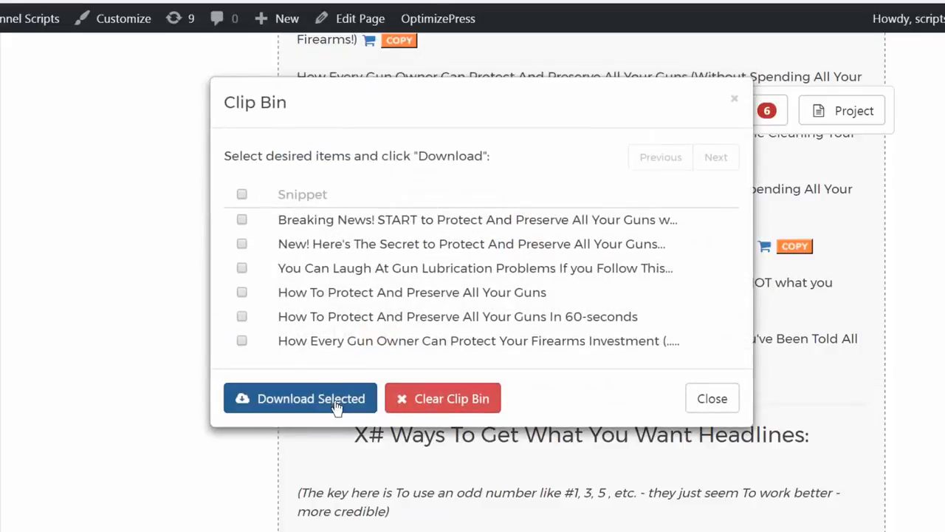
click(242, 194)
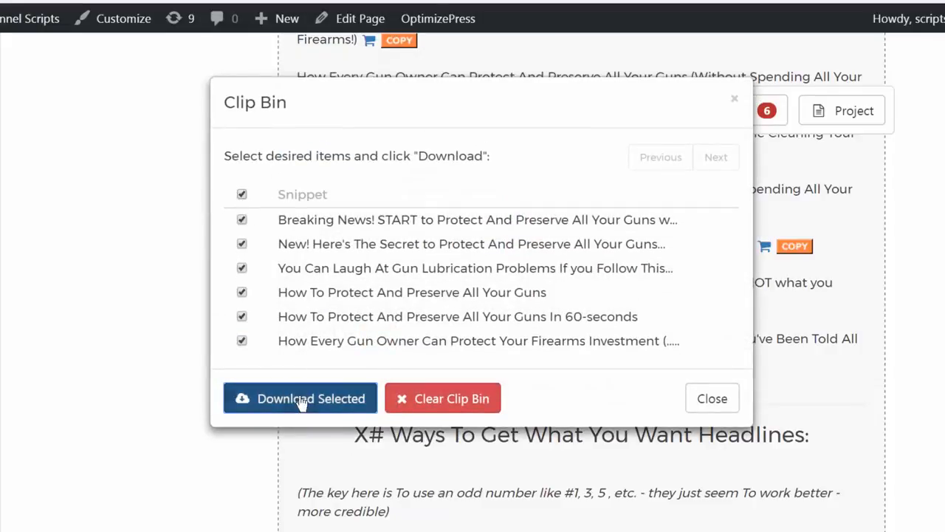
click(295, 403)
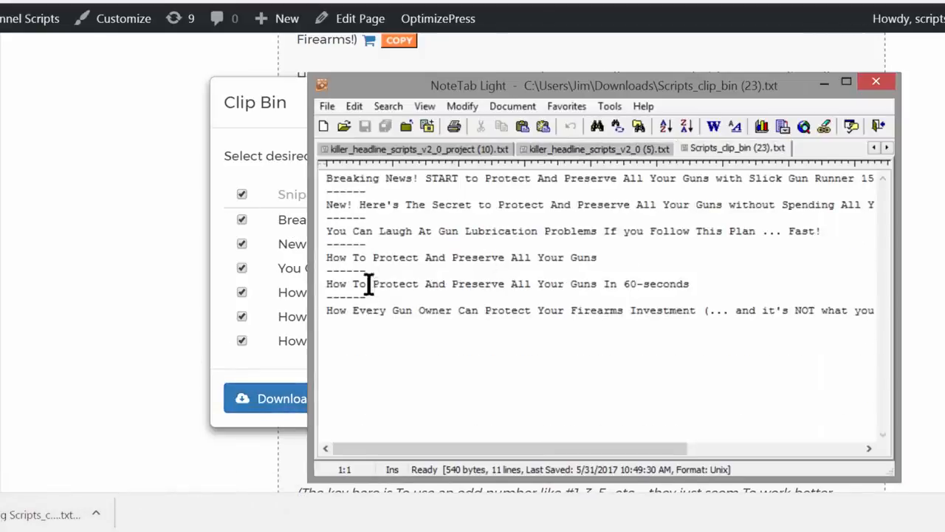
click(226, 373)
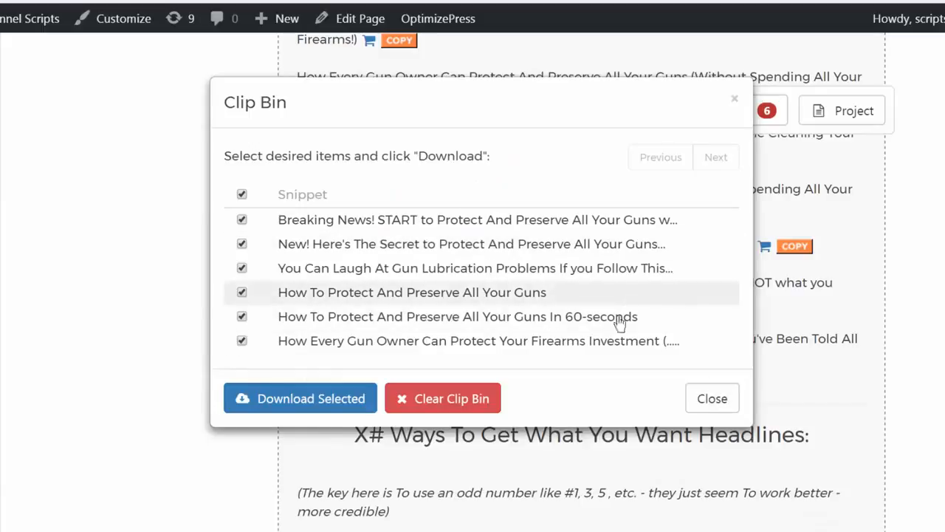
click(711, 399)
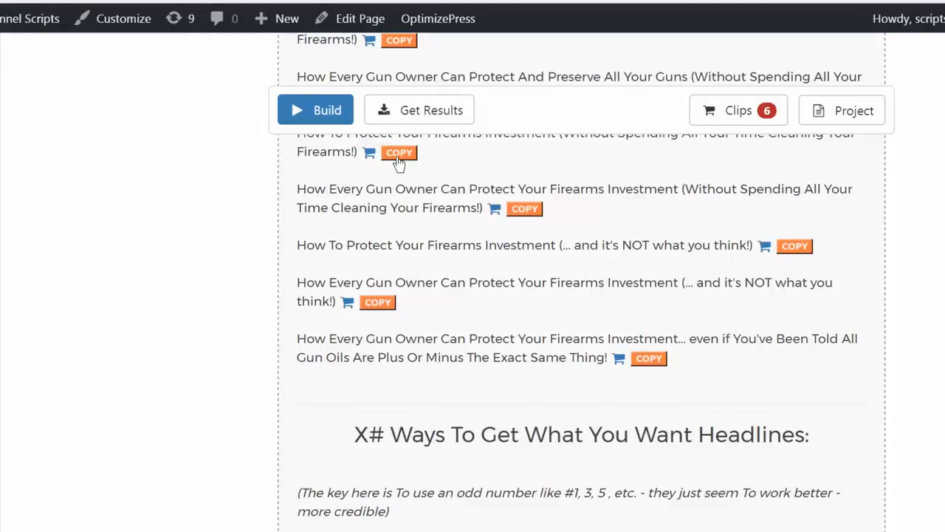
Copy the headline "How Every Gun Owner Can Protect Your Firearms Investment (Without Spending All Your Time Cleaning Your Firearms!)" into a new NoteTab Light document
click(523, 211)
key(ctrl+c)
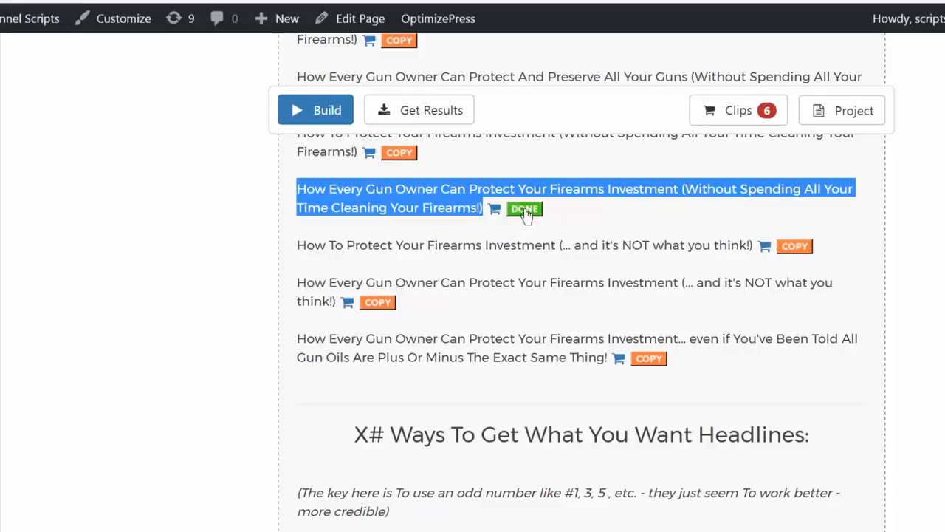
click(332, 531)
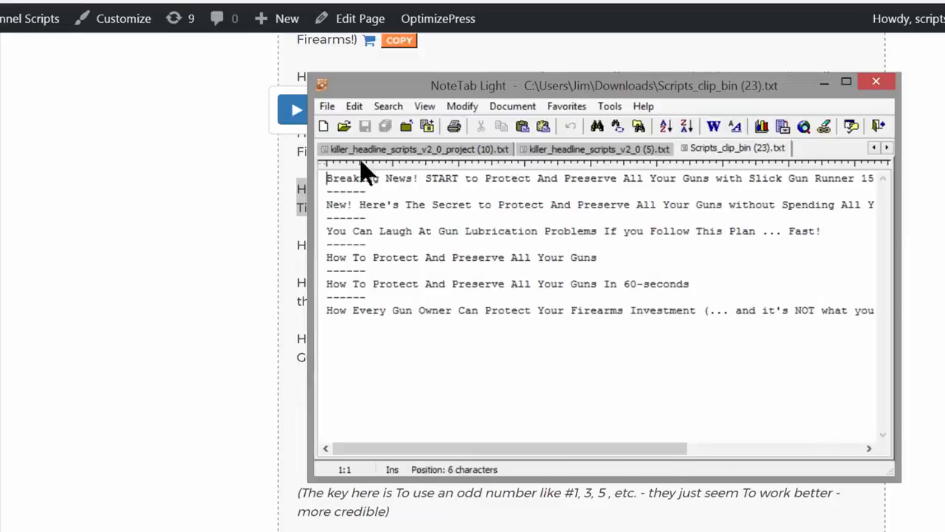
click(323, 126)
right_click(408, 216)
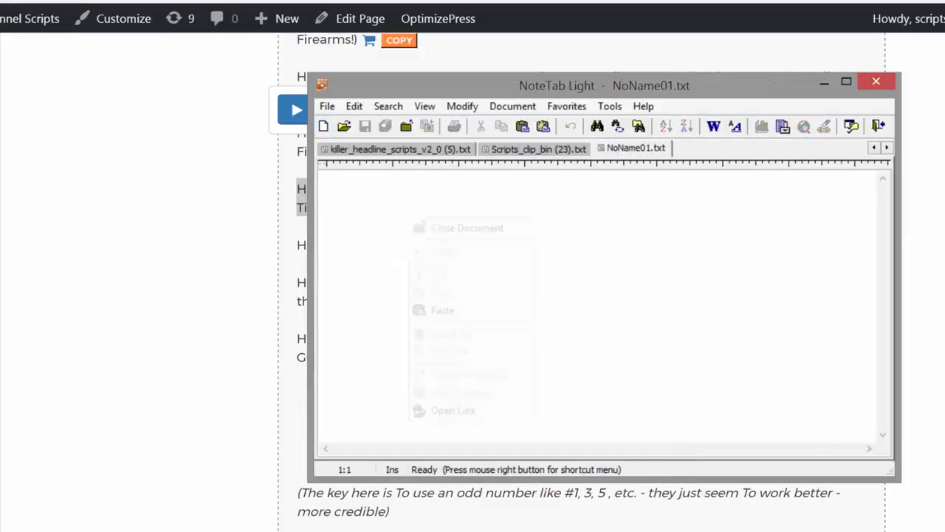
click(414, 310)
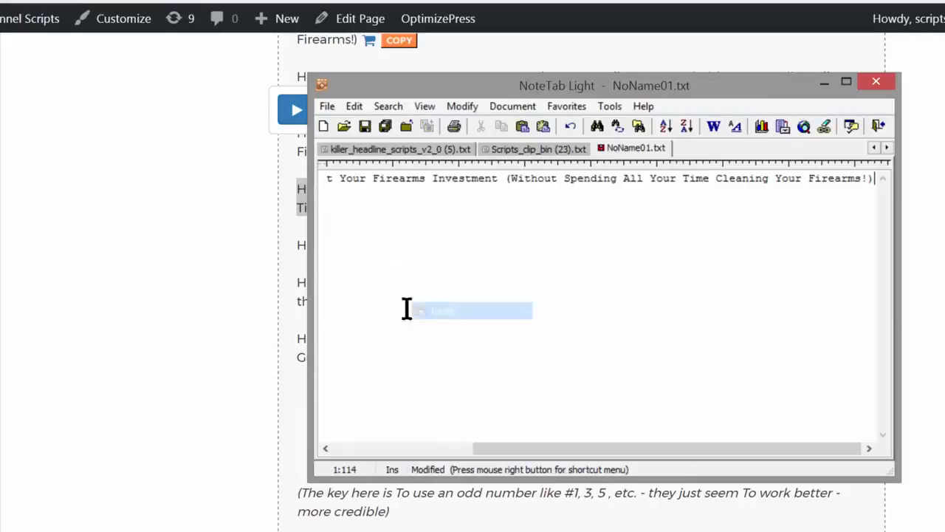
click(714, 133)
click(938, 225)
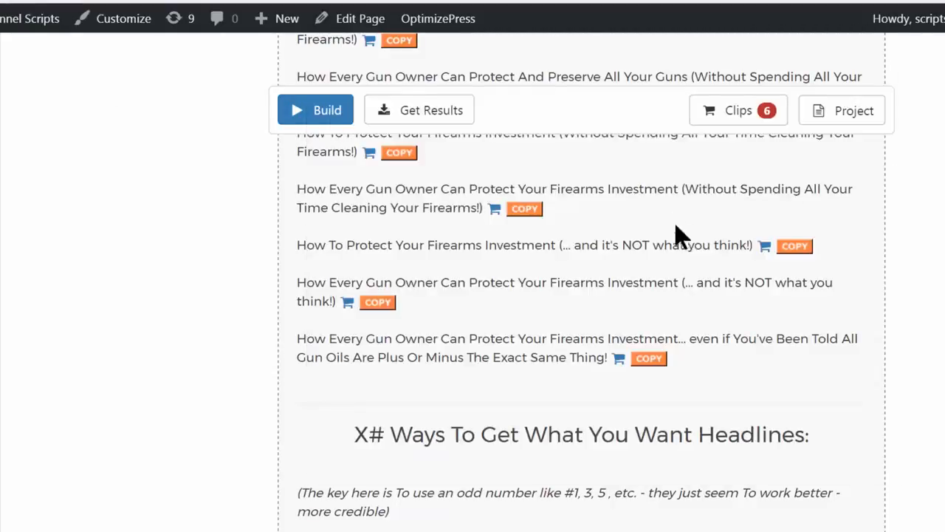
Save the current Gun Oil inputs as a project file
scroll(695, 228, up, 1)
scroll(695, 238, up, 1)
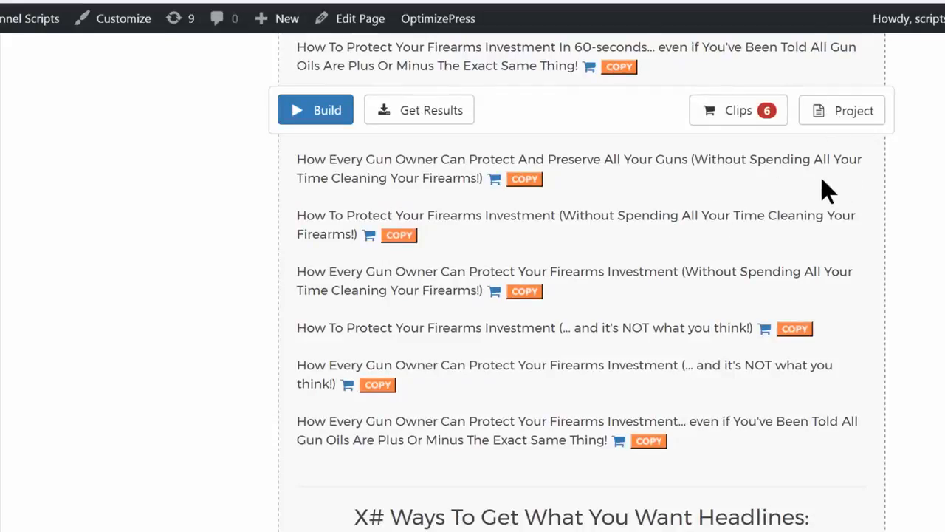
scroll(820, 175, up, 15)
scroll(822, 171, up, 10)
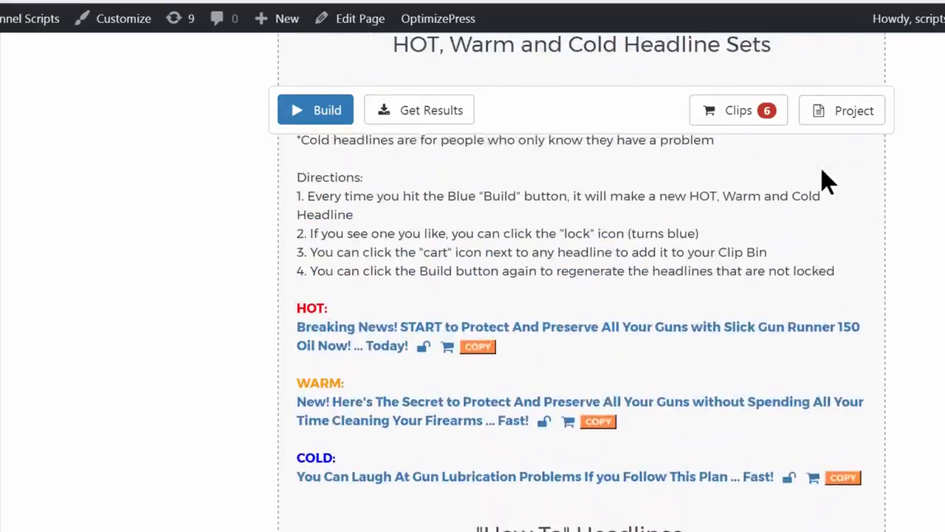
scroll(813, 175, up, 5)
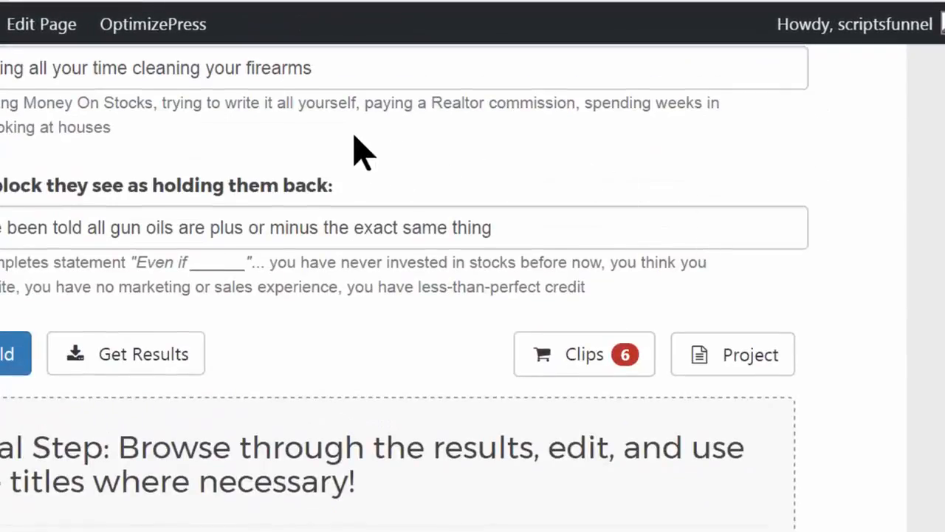
click(739, 365)
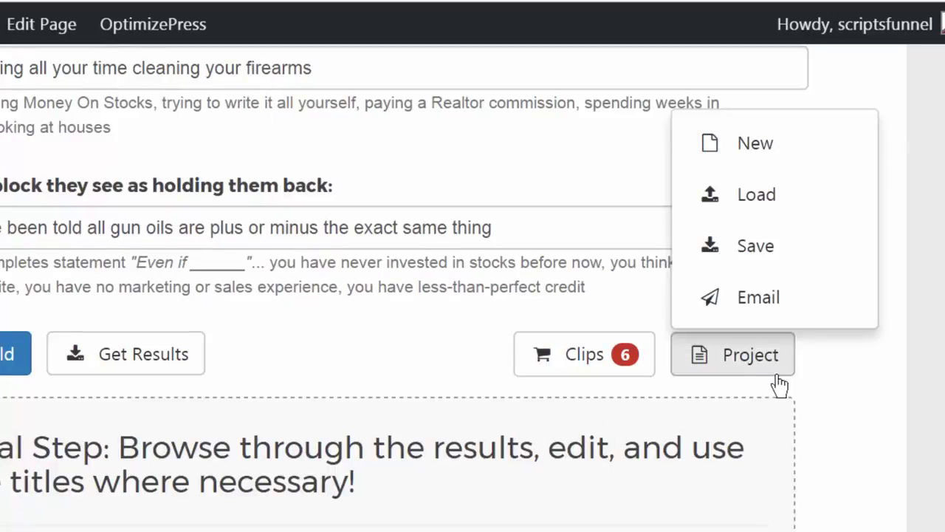
click(769, 254)
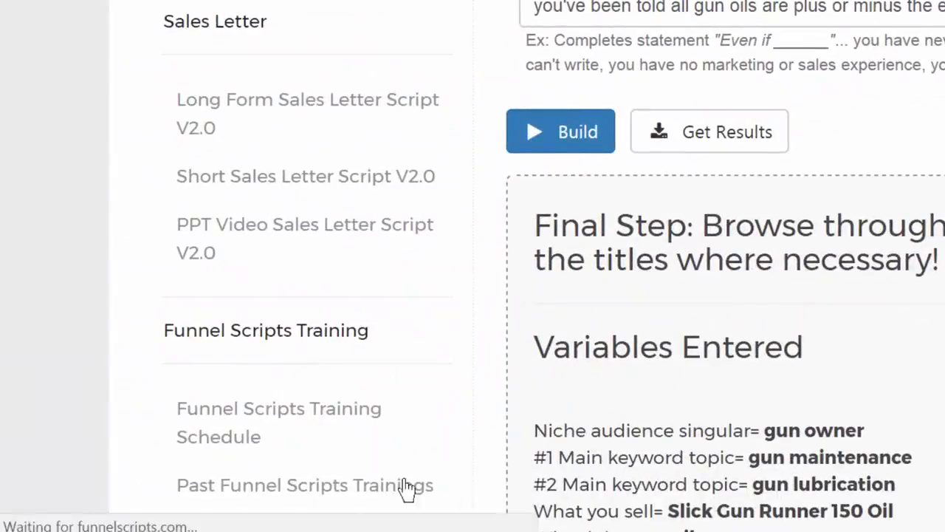
Open the downloaded Gun Oil project file in NoteTab Light and save it in Downloads as killer_headline_scripts_gun-project
click(111, 514)
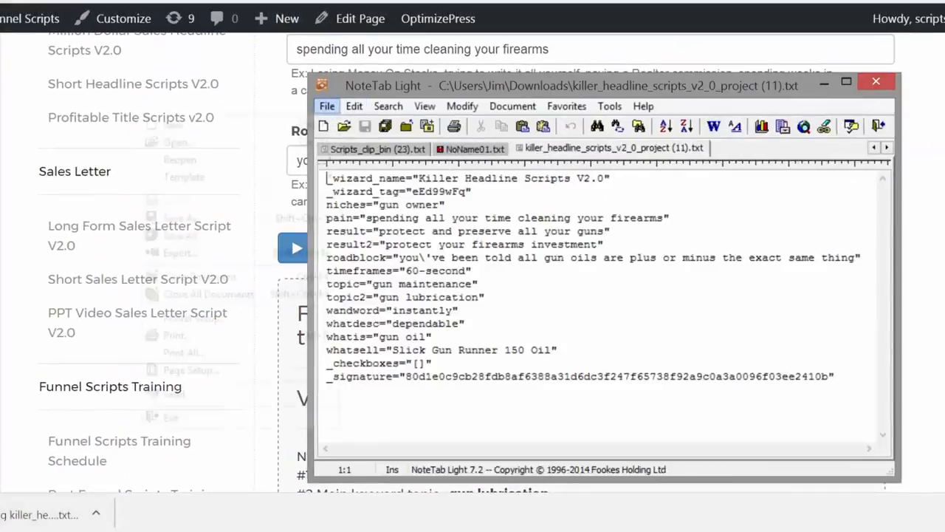
click(317, 111)
click(230, 219)
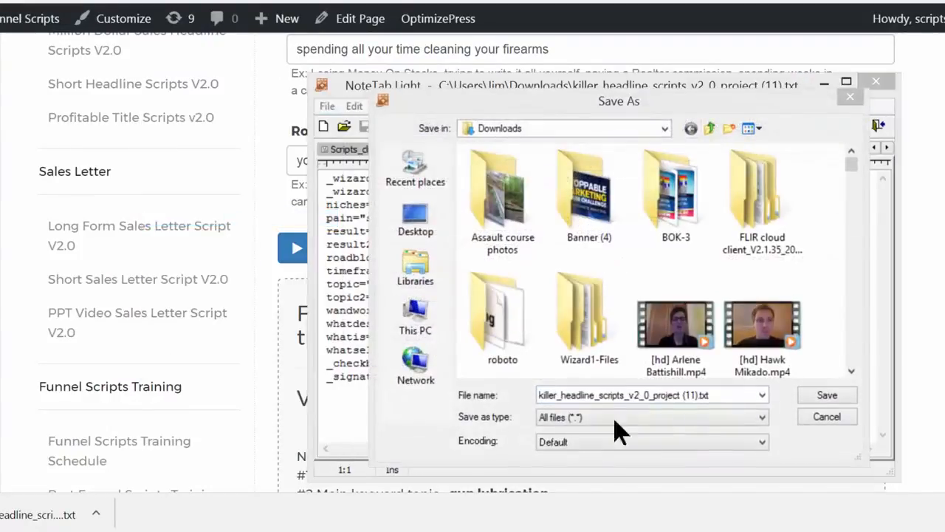
click(722, 396)
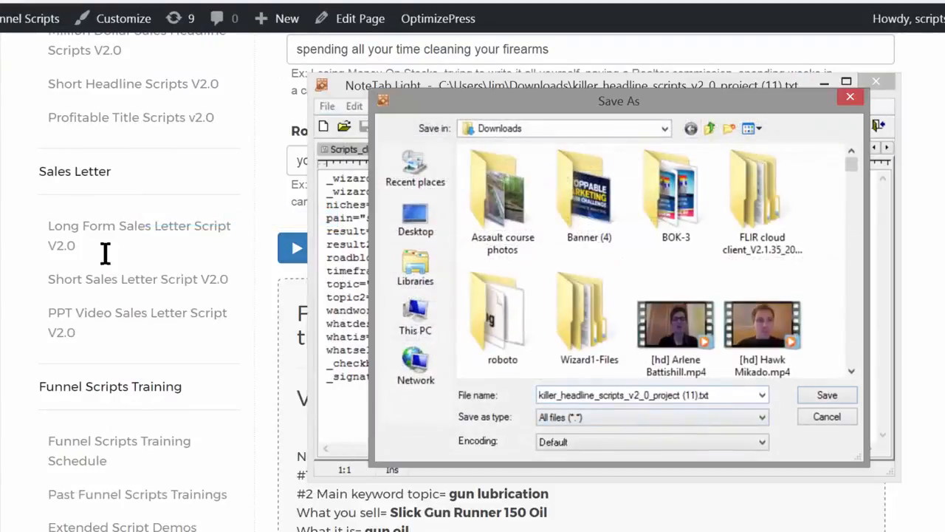
click(631, 394)
drag(630, 395, 740, 392)
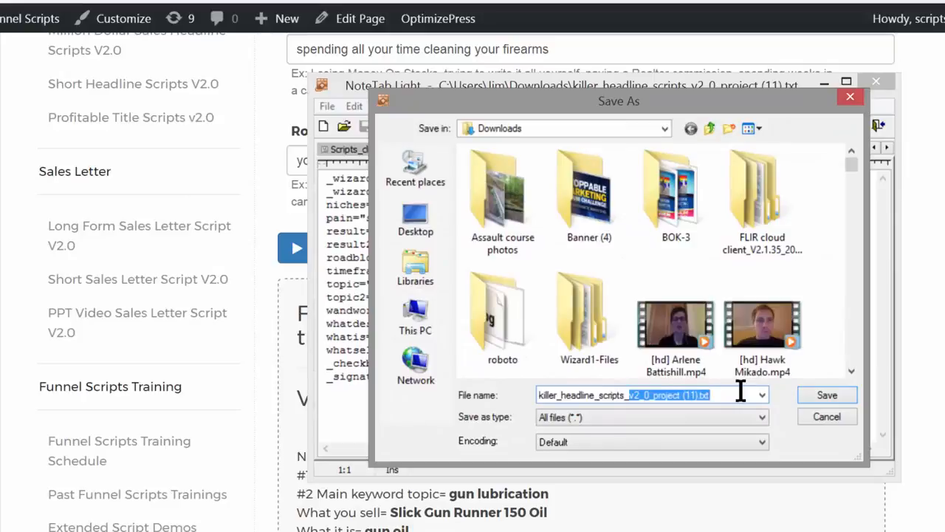
text(gun)
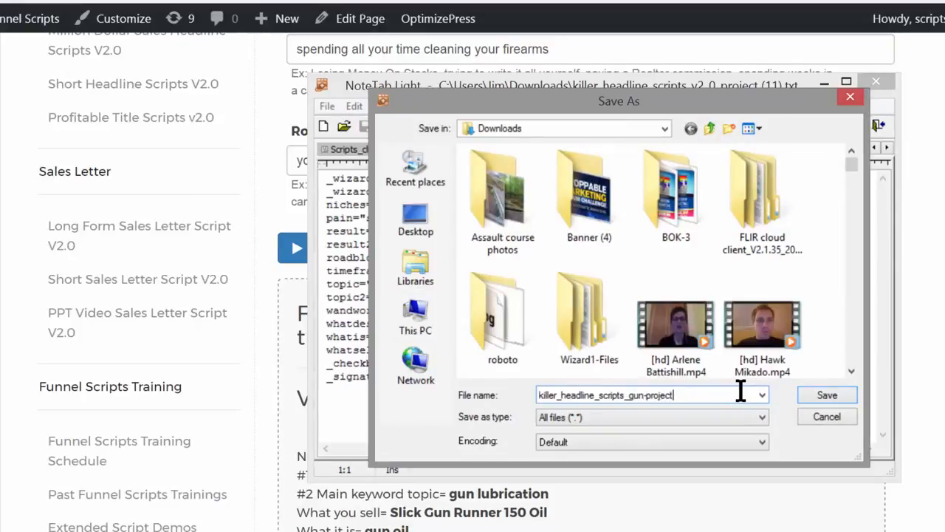
text(-project)
key(Return)
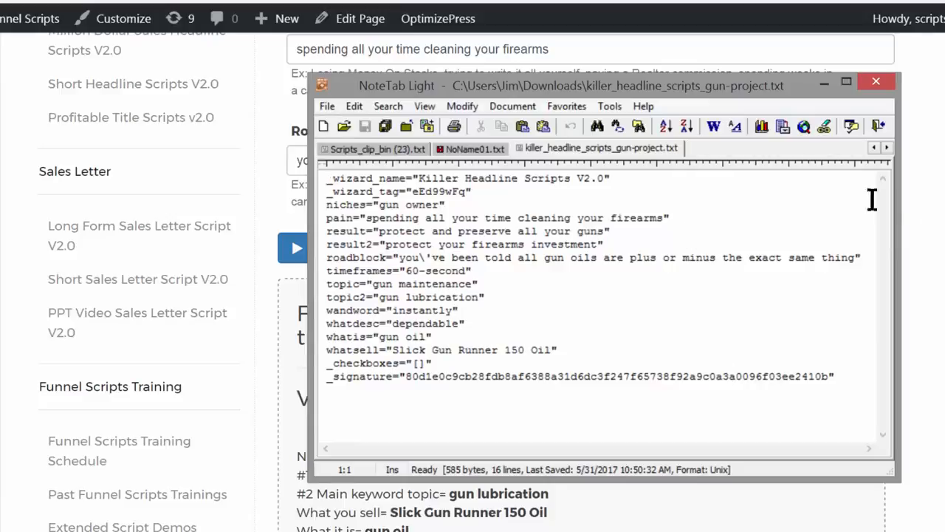
Return to the Killer Headlines form, start a new blank project, and open the file chooser for loading a saved project
key(alt+Tab)
click(850, 249)
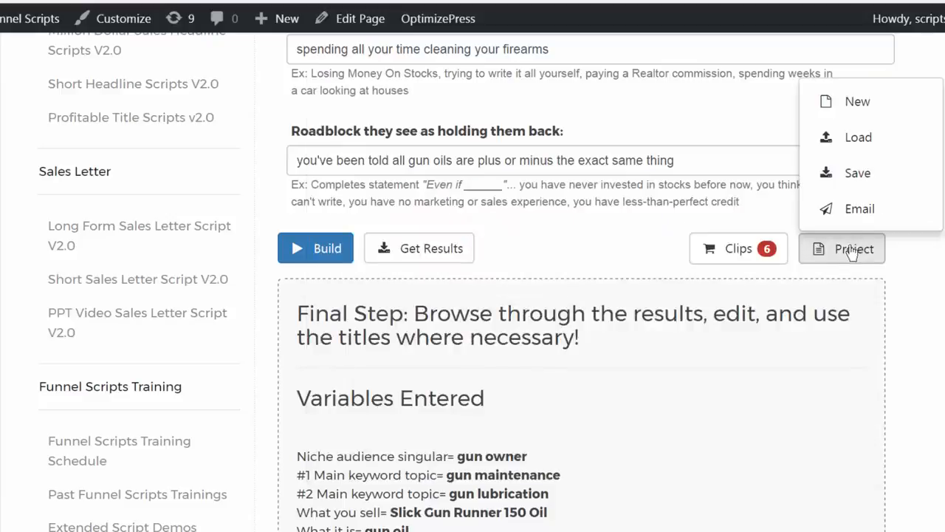
click(854, 108)
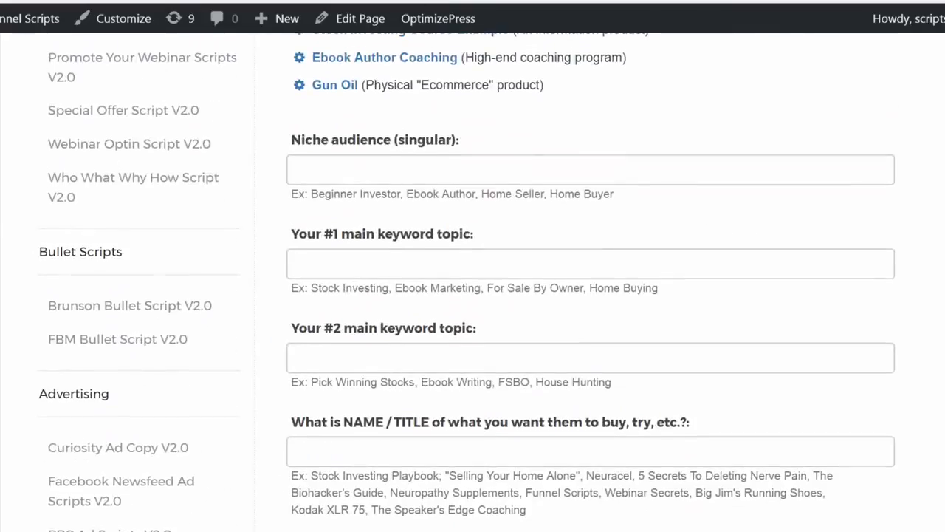
scroll(851, 159, down, 6)
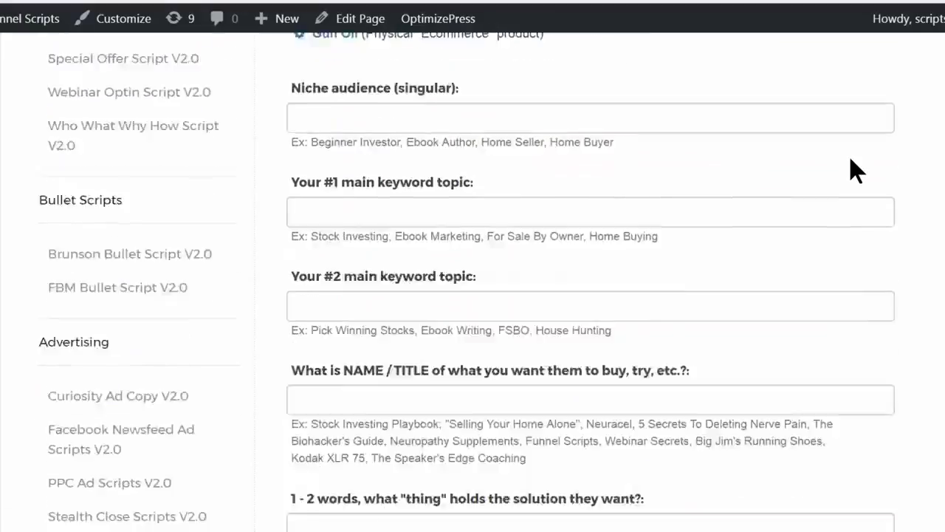
scroll(851, 151, down, 8)
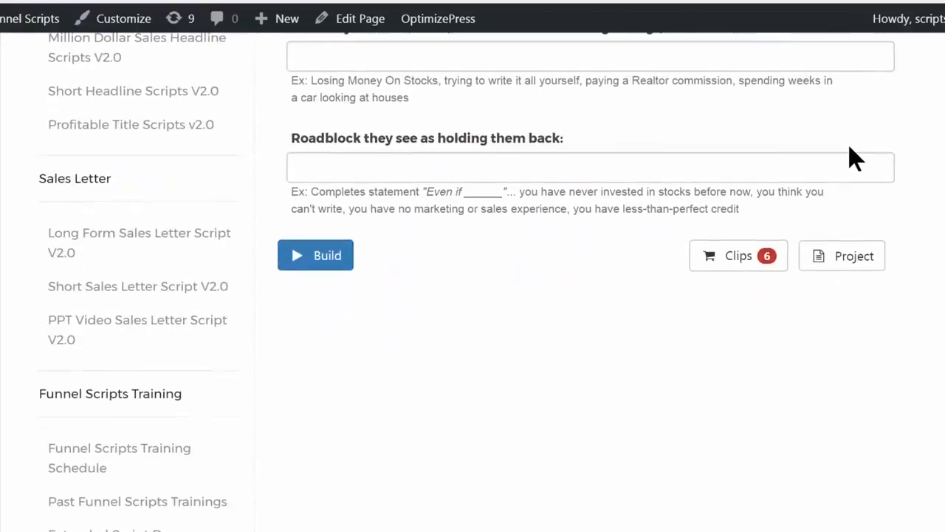
click(852, 265)
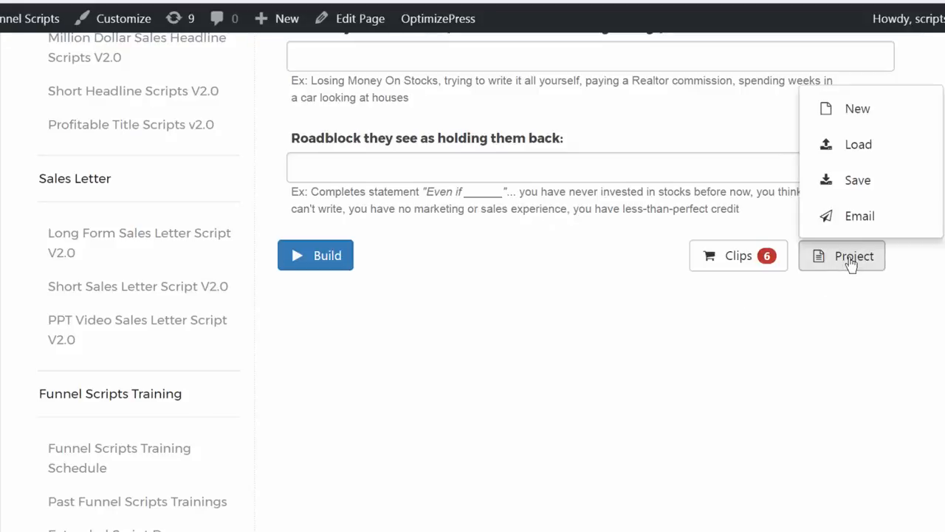
click(861, 153)
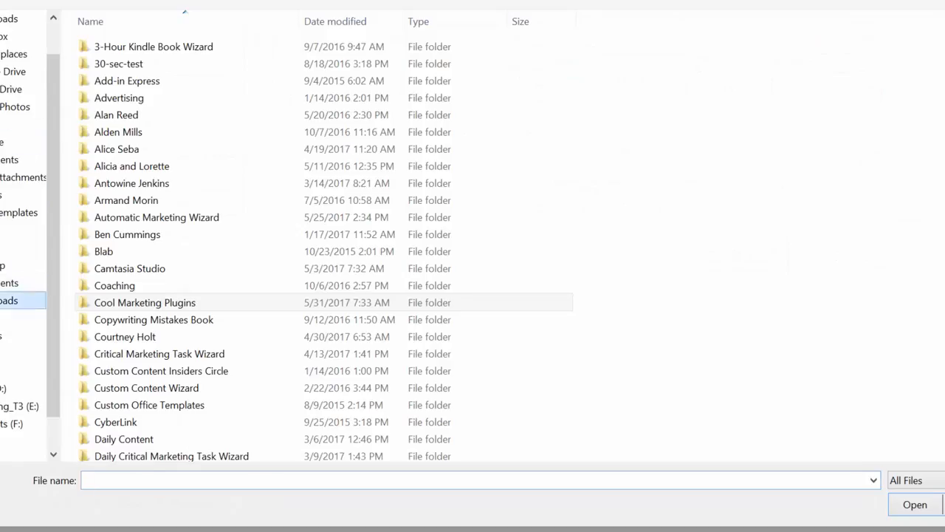
Look through Documents and open the Funnel Scripts Projects folder to examine its stored project files
click(19, 283)
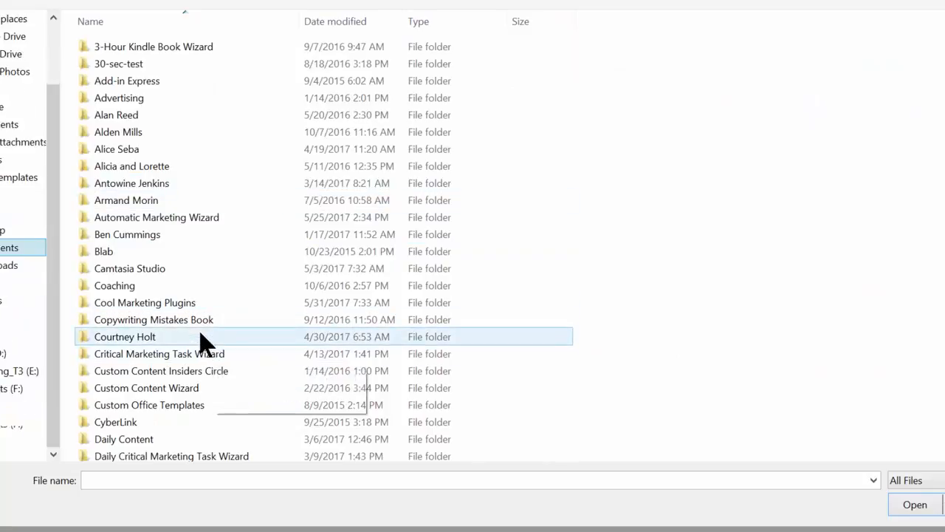
scroll(200, 334, down, 8)
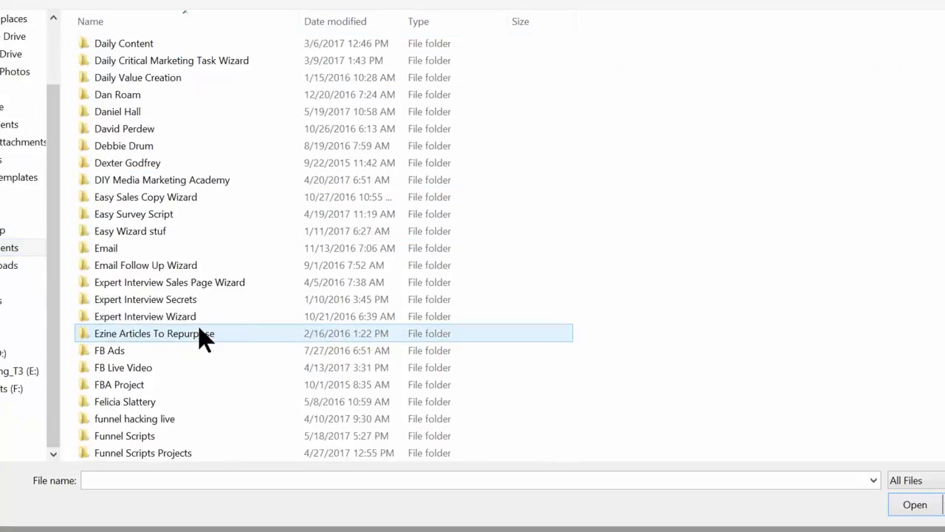
scroll(200, 334, down, 2)
double_click(181, 350)
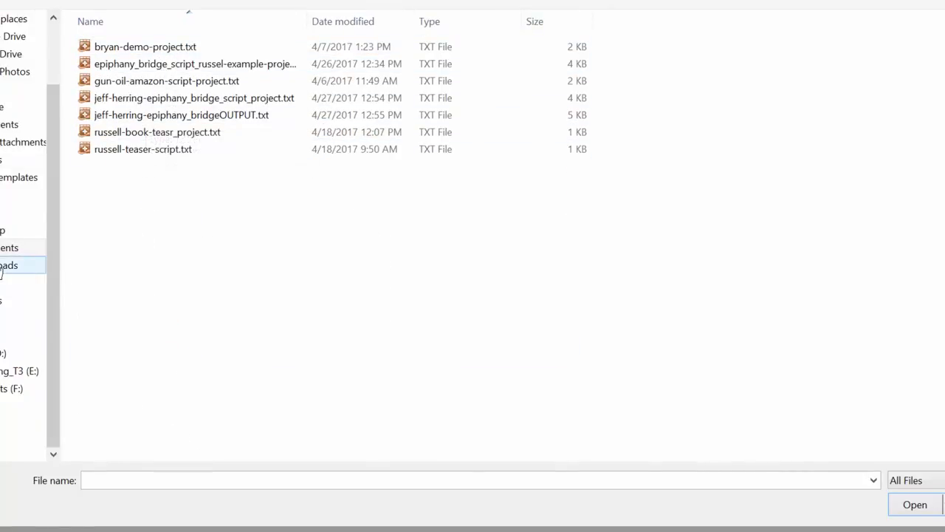
Load the project file killer_headline_scripts_gun-project.txt from the Downloads folder
click(9, 265)
click(281, 480)
text(kill)
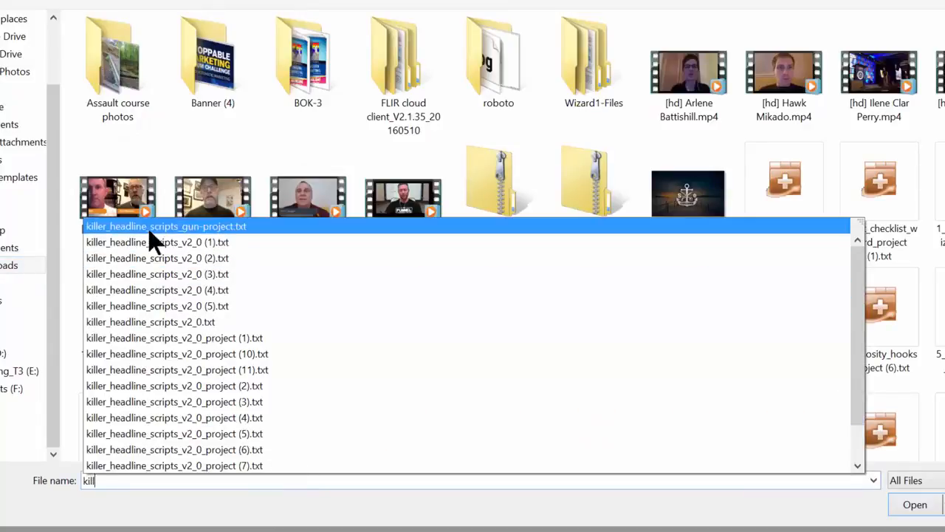
click(214, 228)
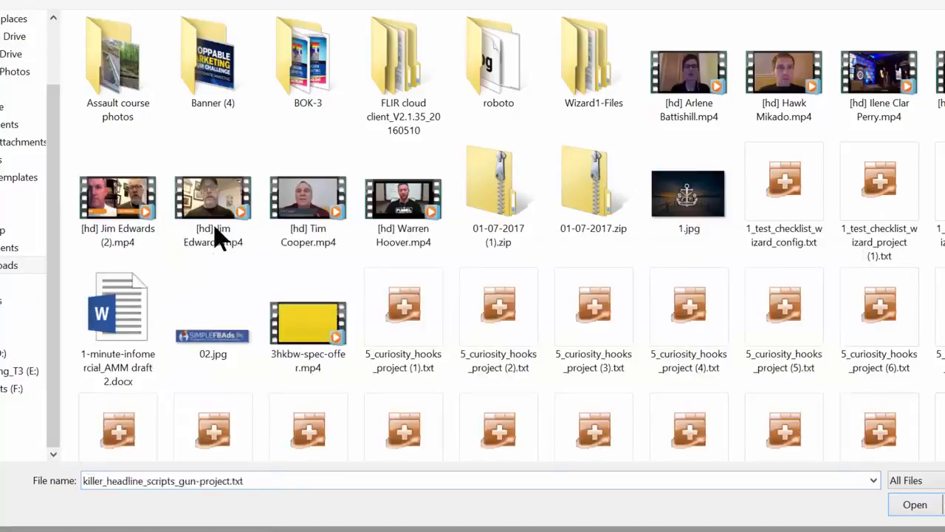
click(922, 507)
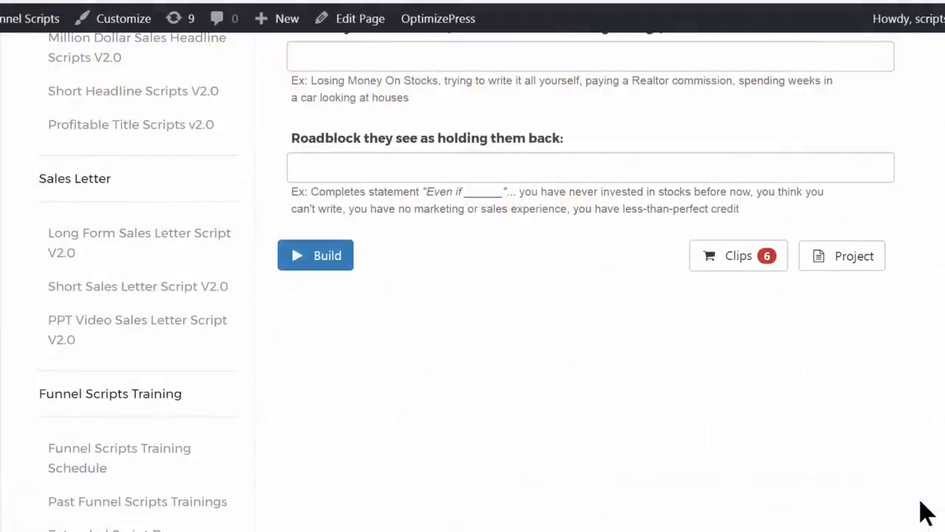
Check the reloaded Gun Oil form entries and build the headlines from them again
scroll(561, 259, up, 10)
scroll(494, 221, down, 20)
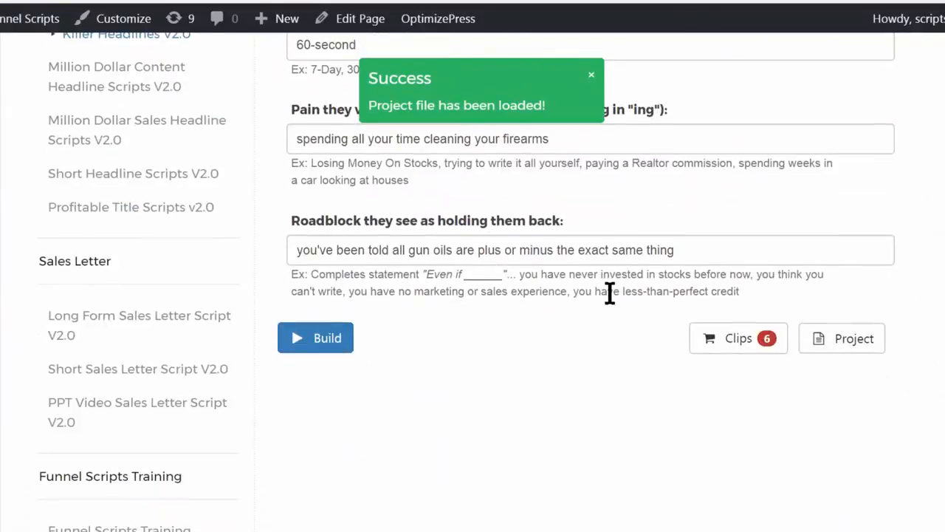
click(299, 348)
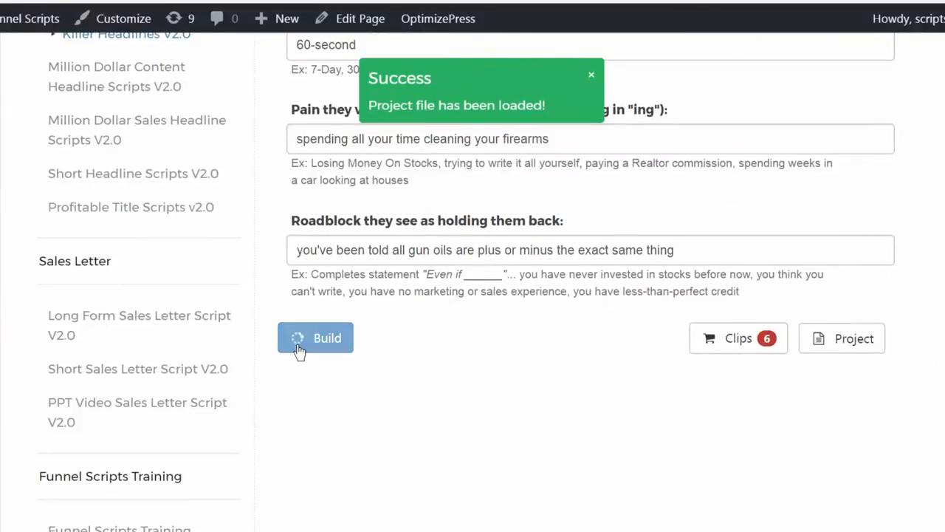
scroll(437, 270, down, 3)
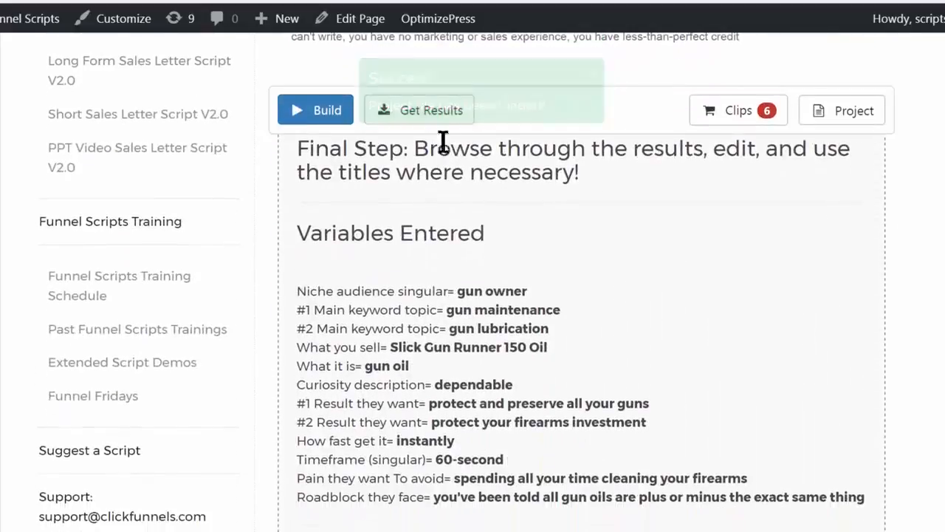
Download the rebuilt headline results as a text file and open it for viewing
click(429, 120)
click(453, 35)
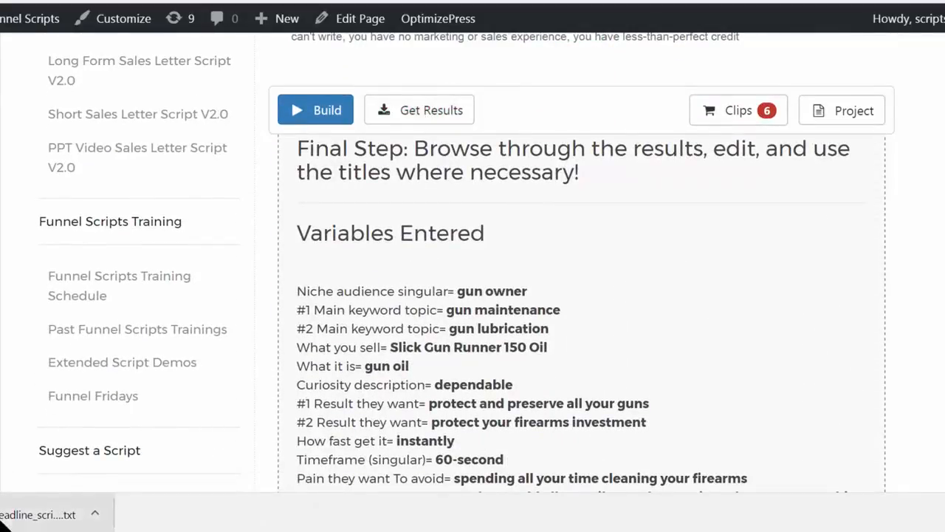
click(30, 516)
scroll(443, 281, down, 15)
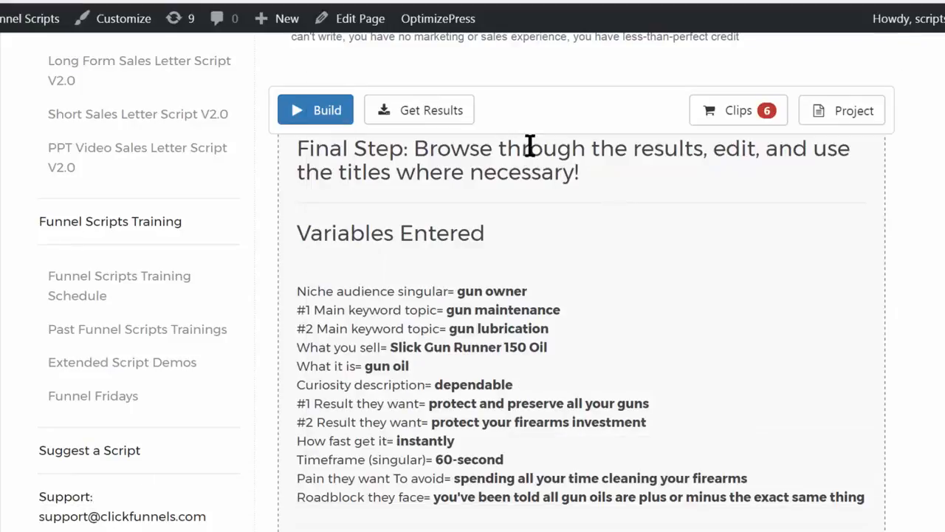
Email the project file from the project options, entering the recipient's email address
click(429, 112)
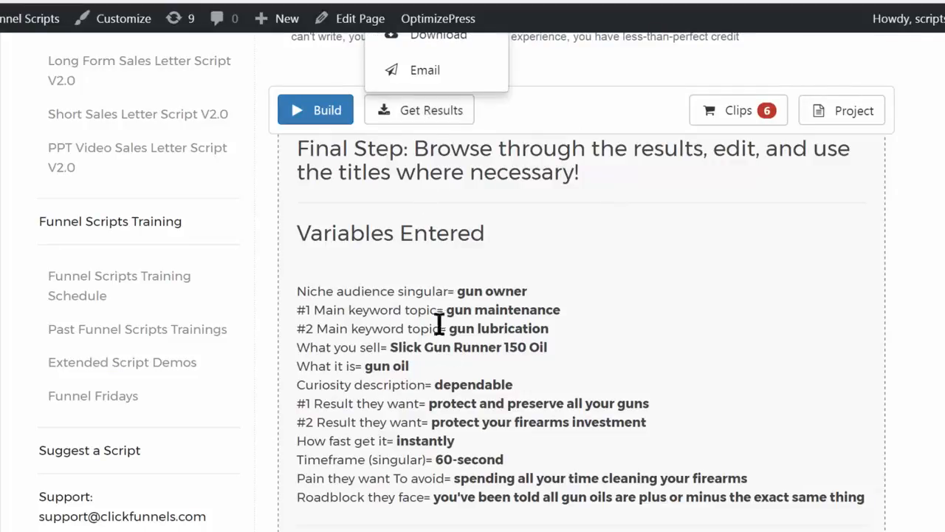
click(853, 112)
scroll(768, 368, up, 5)
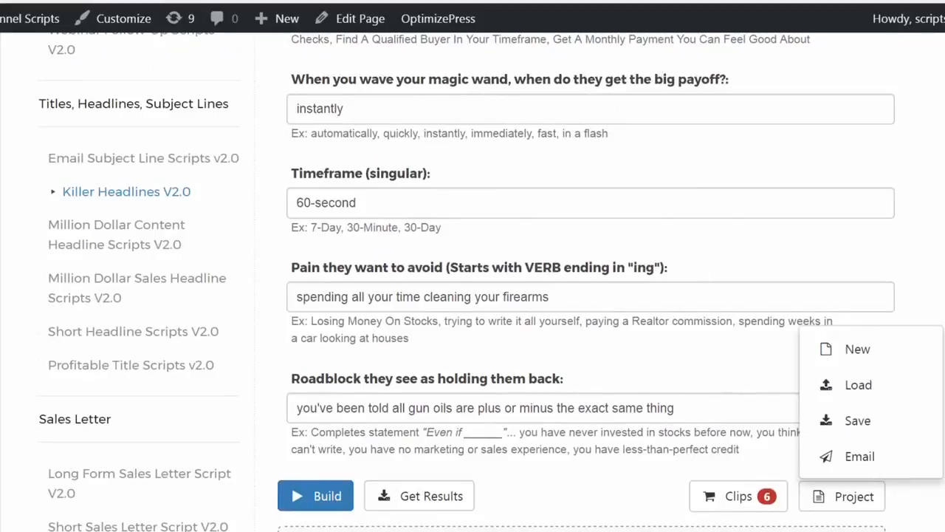
click(860, 457)
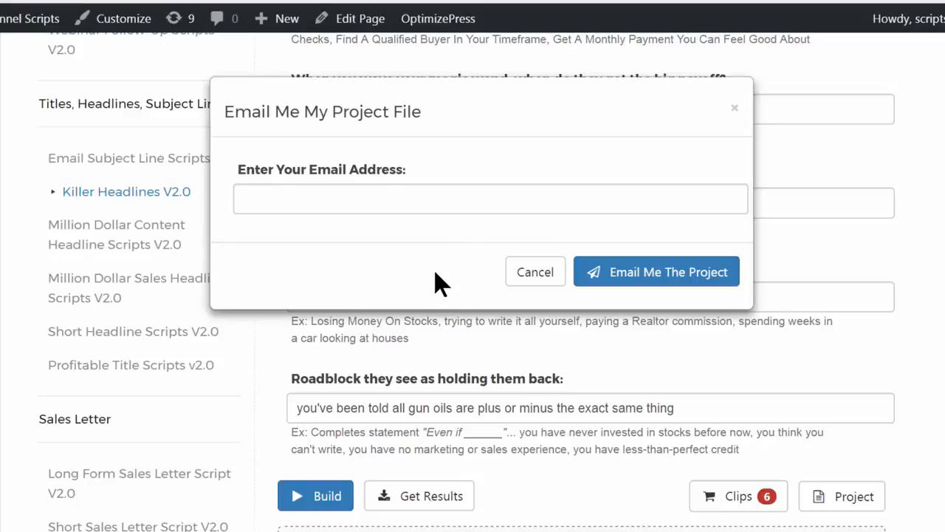
click(463, 203)
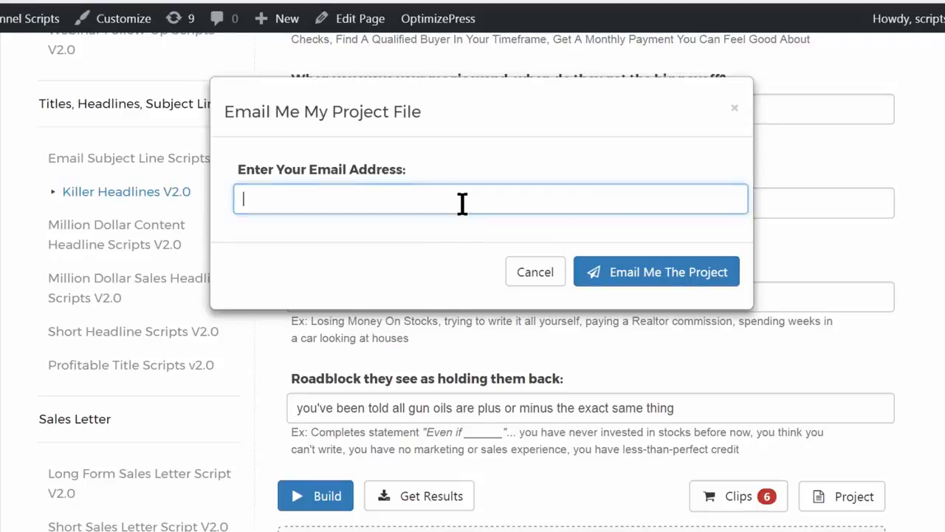
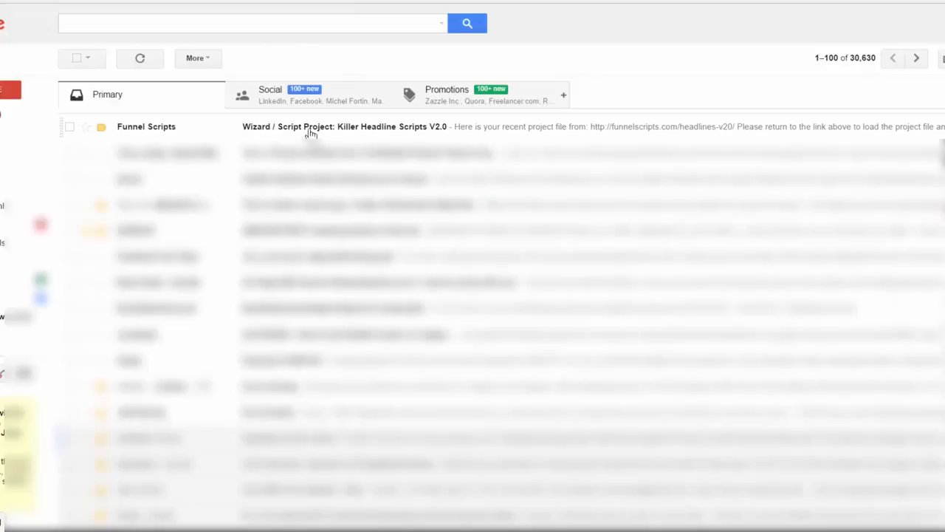
Open the "Wizard / Script Project: Killer Headline Scripts V2.0" email in Gmail and examine its return link and attached project file
click(311, 133)
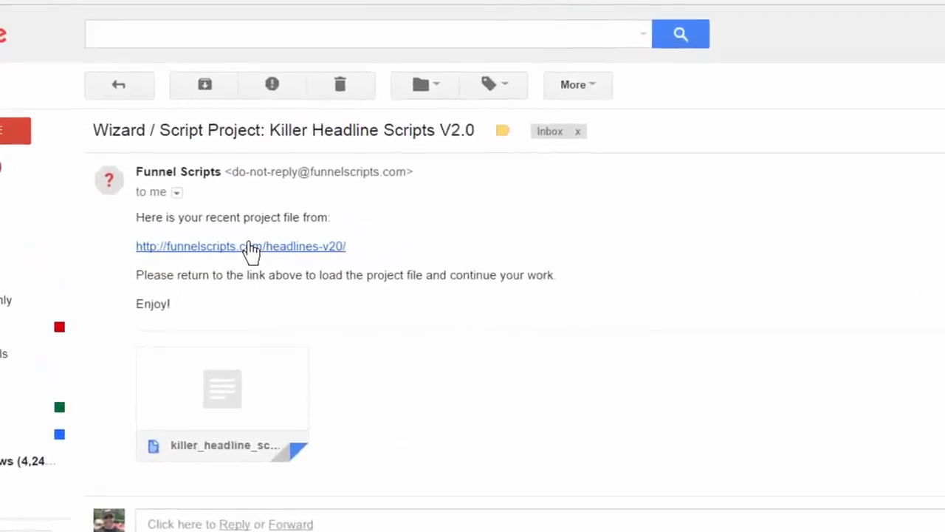
mouse_move(230, 396)
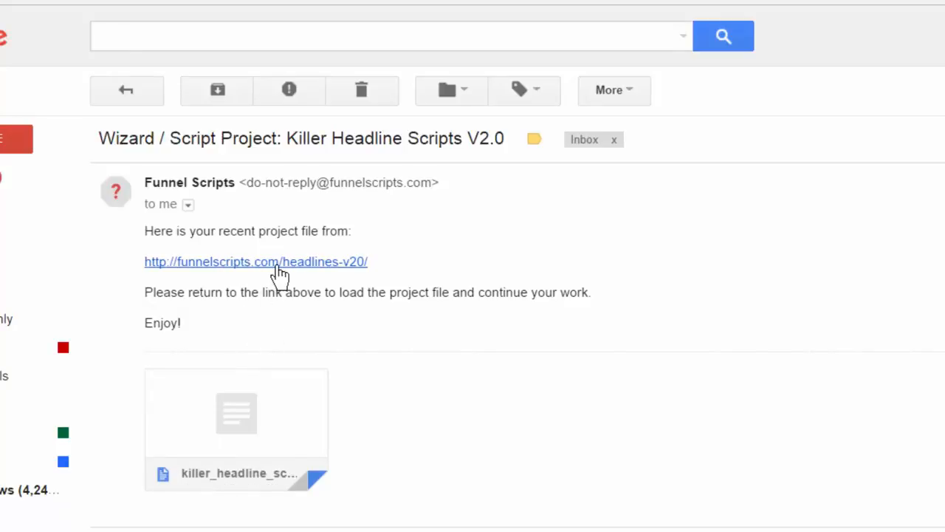
key(ctrl+plus)
key(ctrl+plus)
key(ctrl+plus)
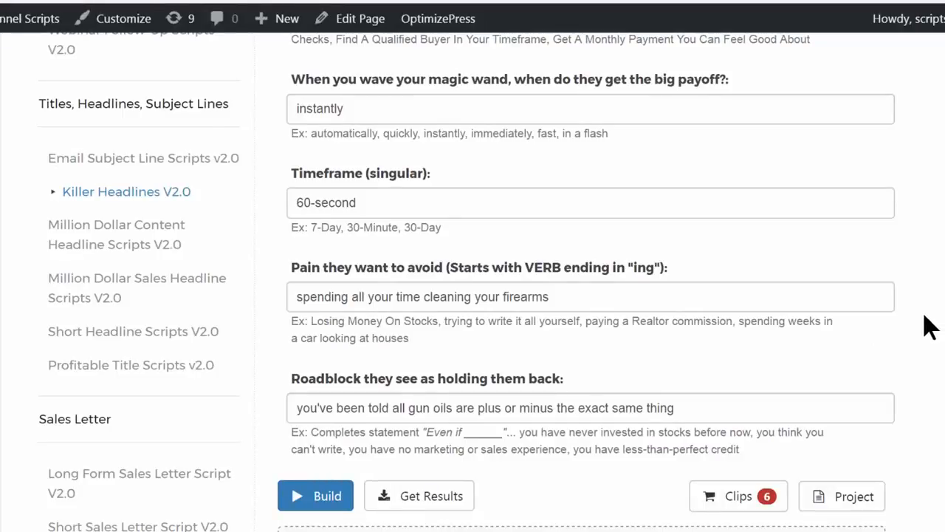
Return to the Killer Headlines form and load the Stock Investing Course Example project
scroll(929, 325, up, 20)
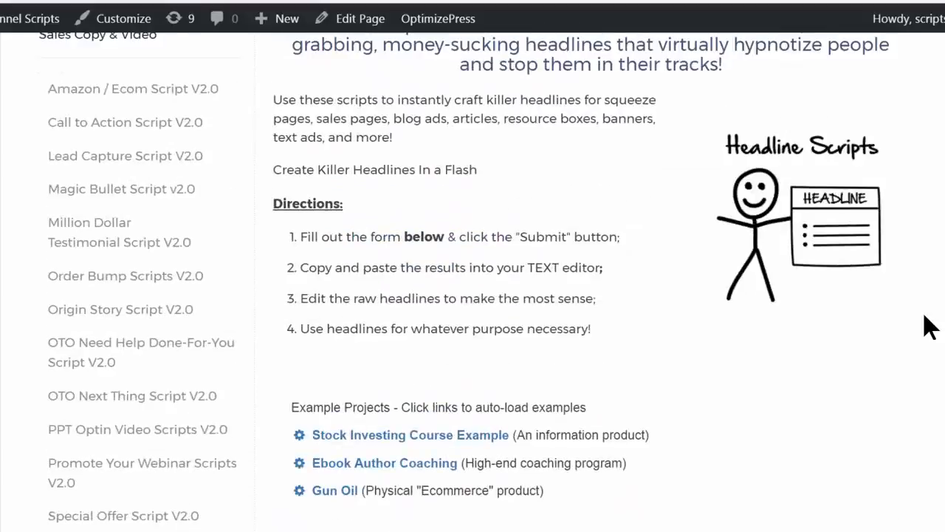
scroll(929, 325, down, 4)
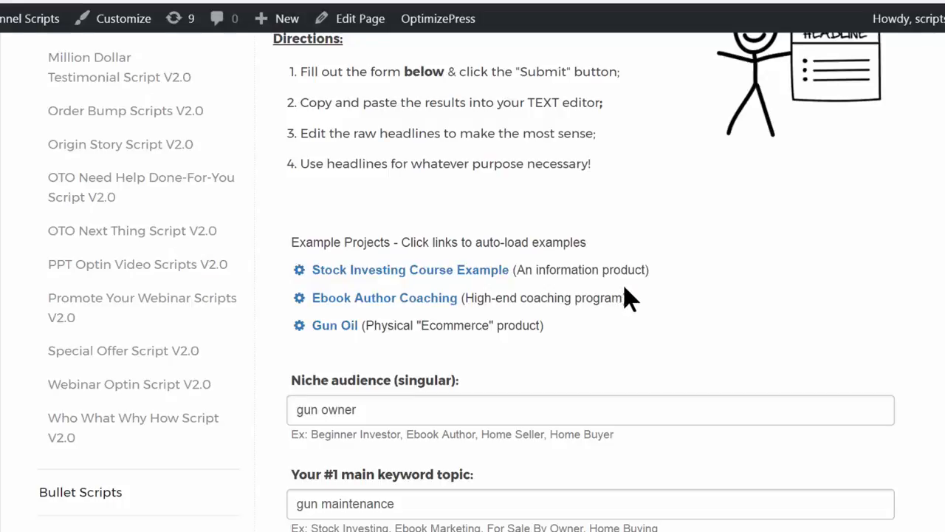
click(361, 272)
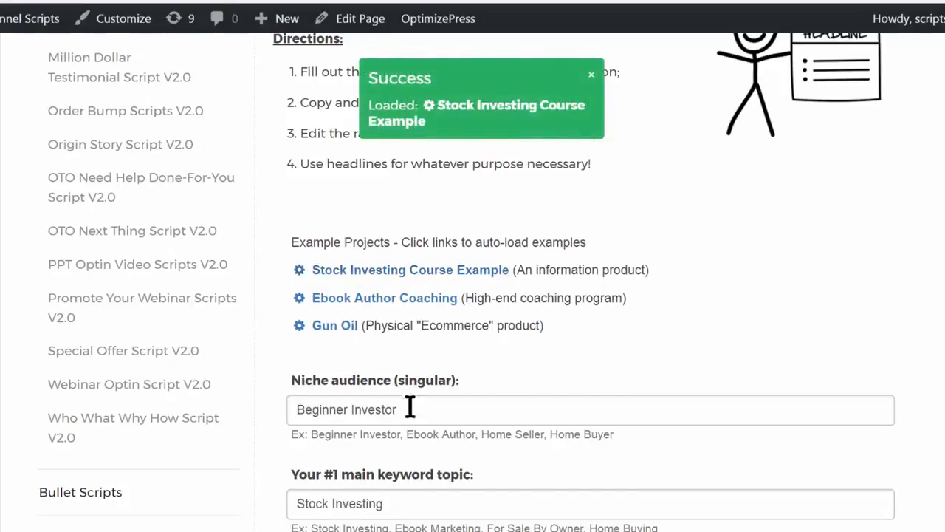
scroll(412, 405, down, 15)
scroll(452, 349, down, 3)
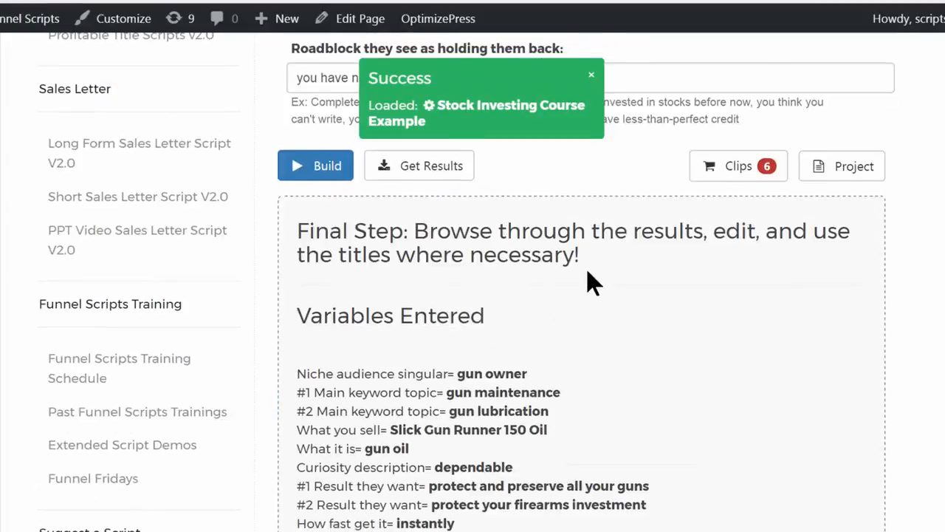
Build the headlines from the loaded Stock Investing Course Example and check the HOT, WARM and COLD sets
click(338, 165)
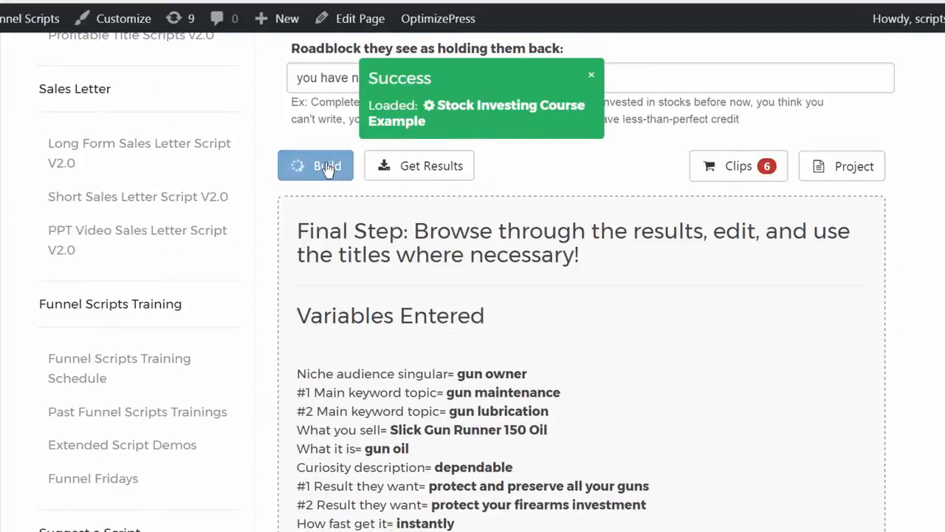
scroll(573, 232, down, 15)
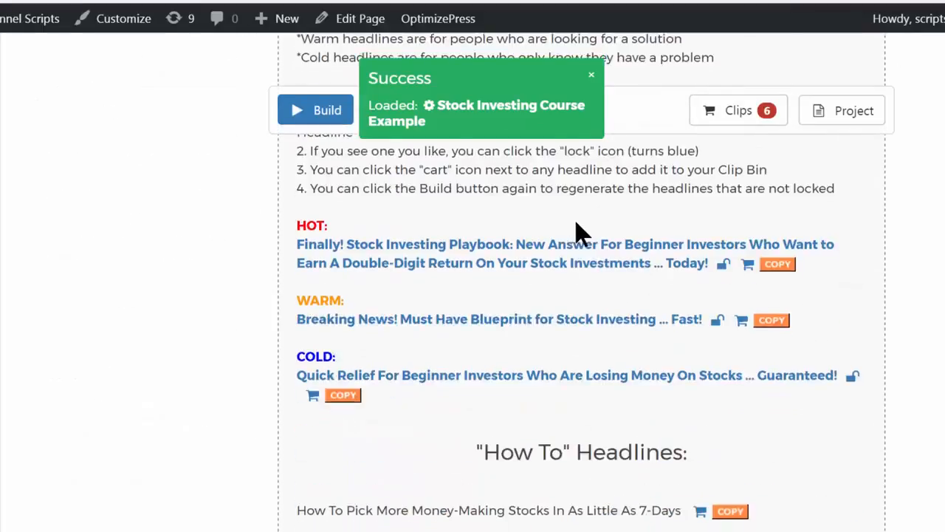
scroll(620, 236, up, 8)
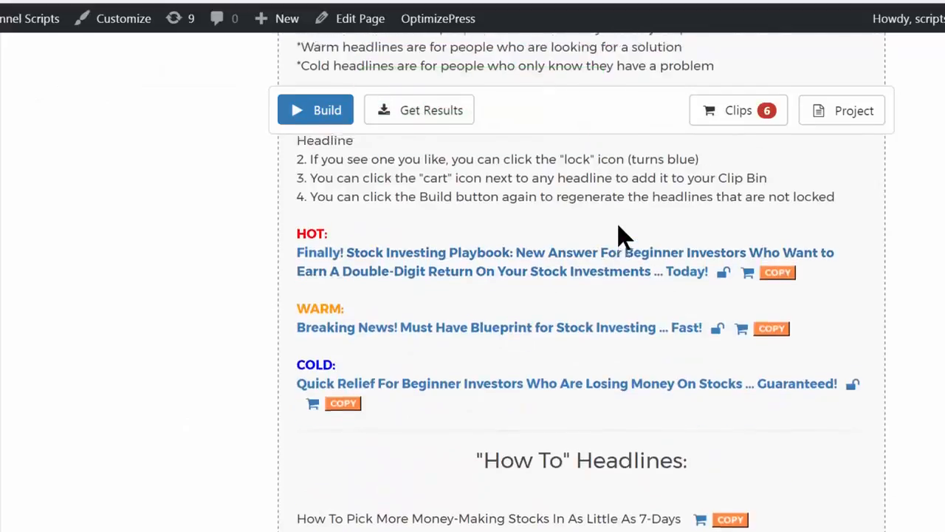
Email the built headline results, entering the recipient's email address
click(436, 111)
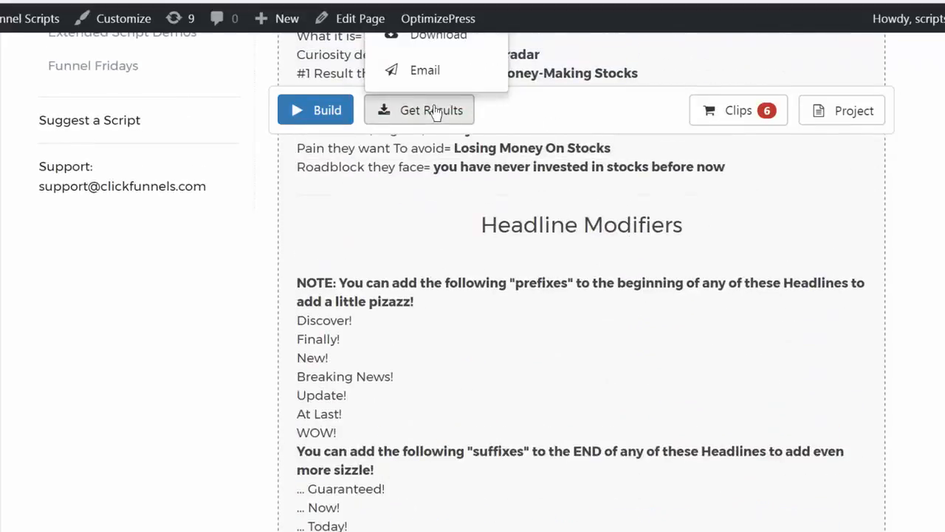
scroll(550, 103, up, 8)
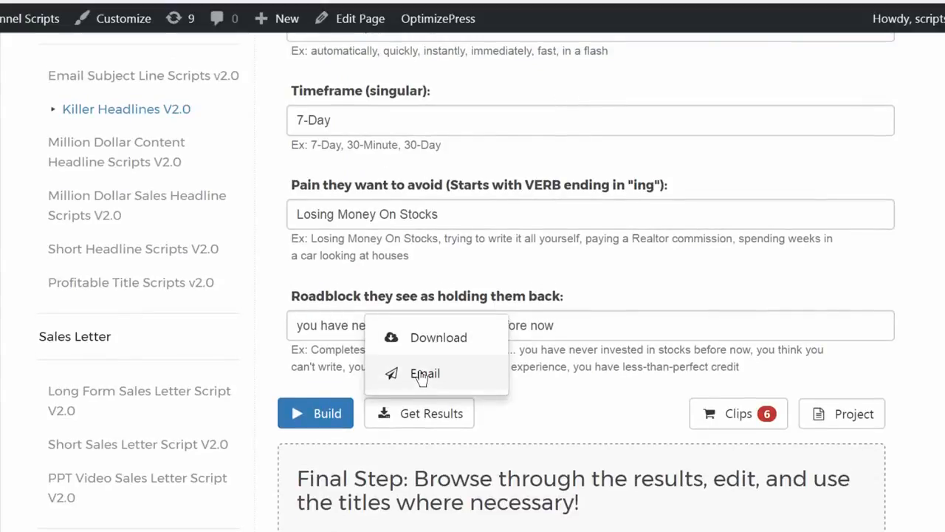
click(423, 375)
click(495, 197)
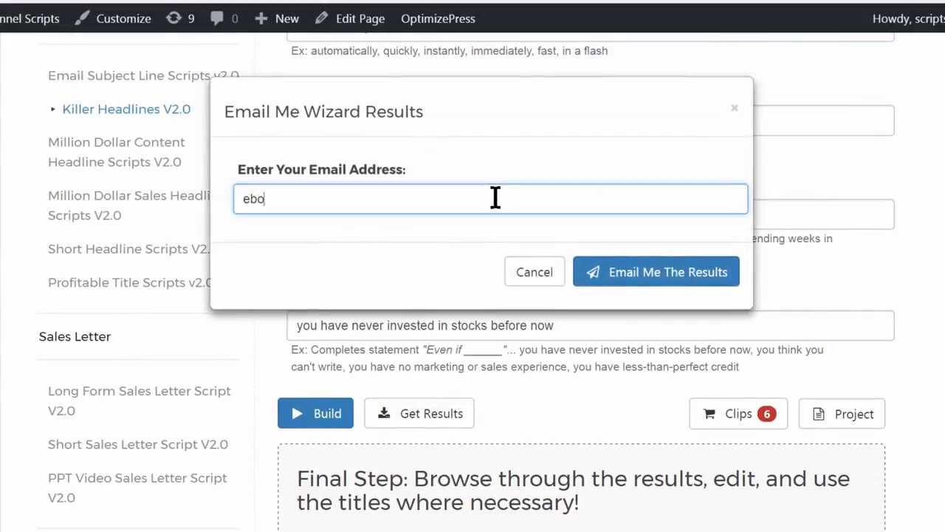
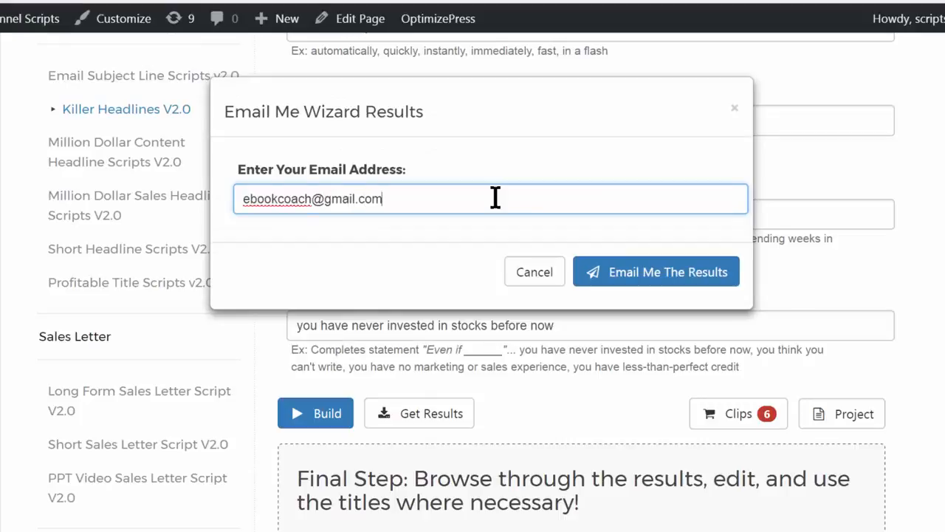
click(657, 278)
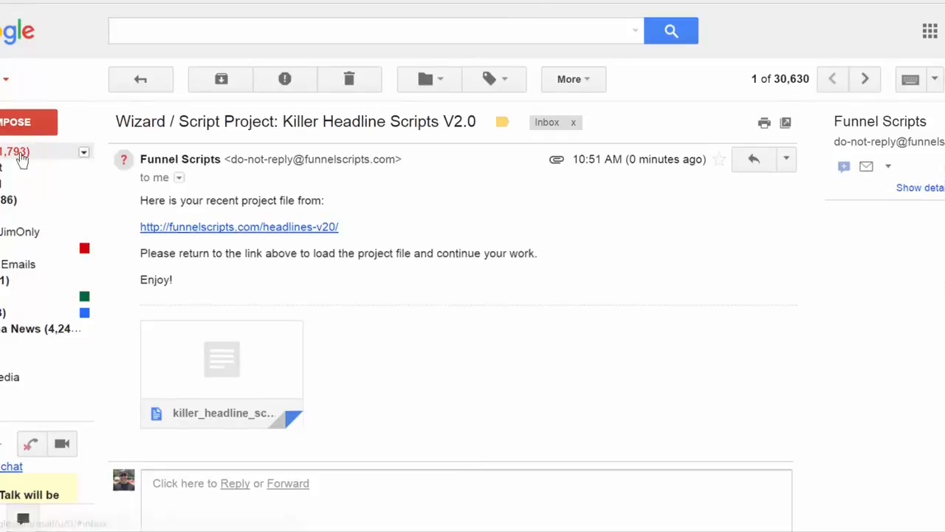
Open the "Wizard / Script Result: Killer Headline Scripts V2.0" email in Gmail and read through its variables and headlines
click(21, 156)
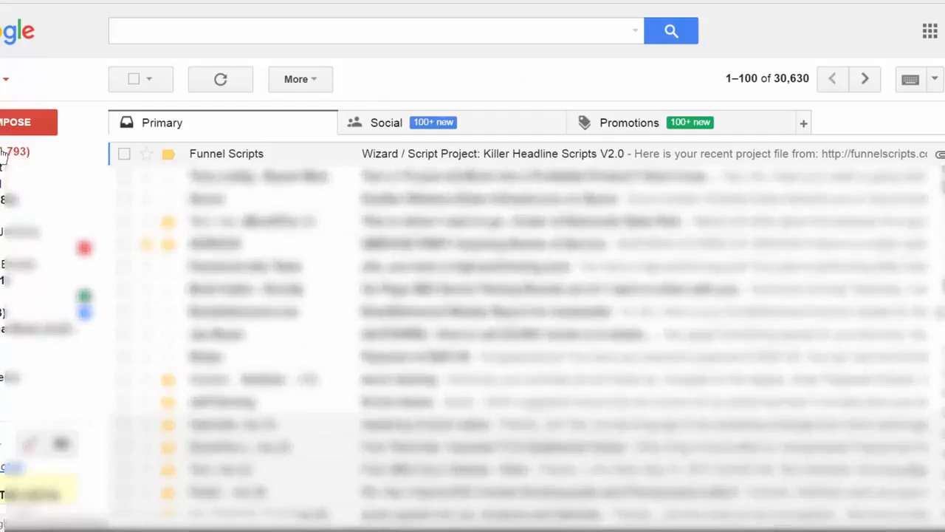
click(354, 154)
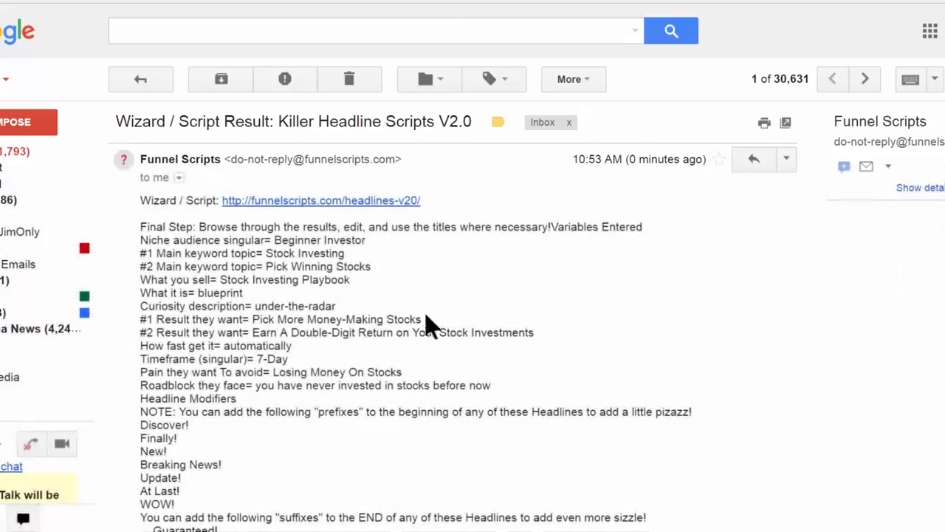
scroll(384, 254, down, 15)
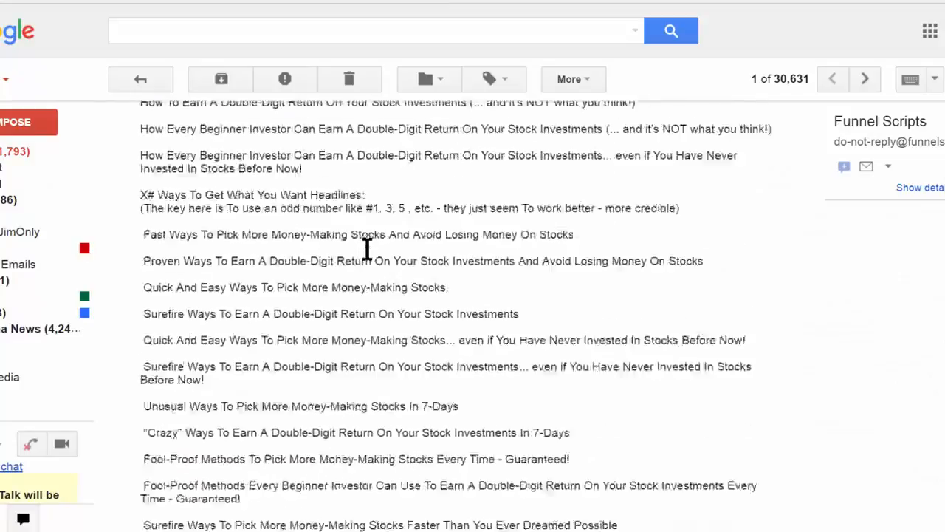
scroll(367, 249, down, 20)
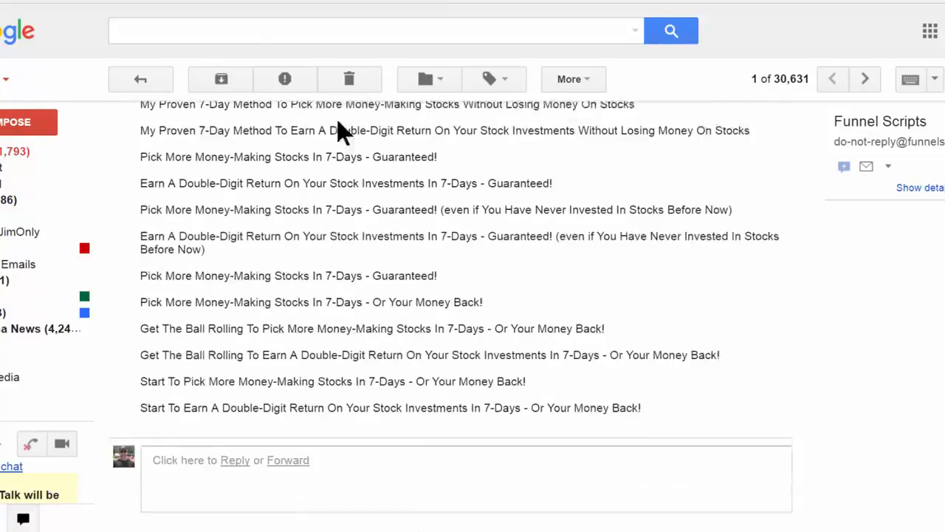
scroll(340, 133, down, 2)
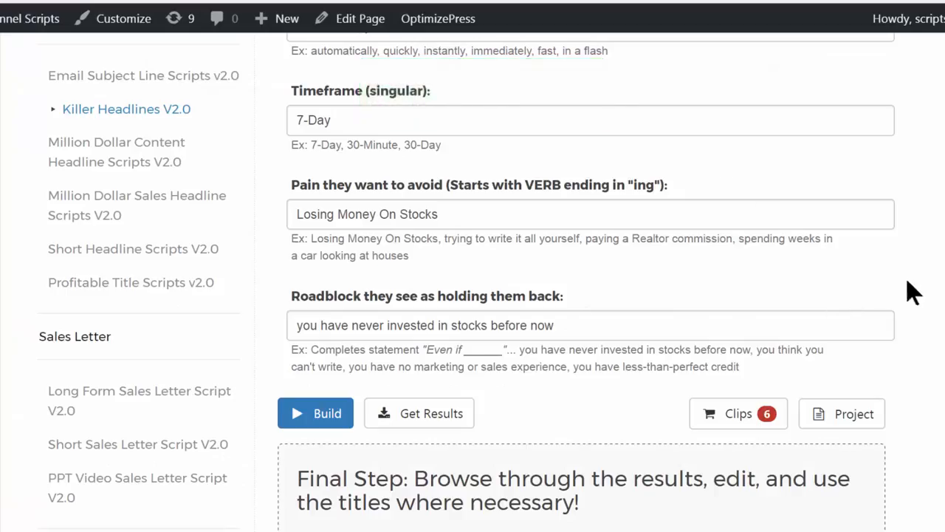
scroll(916, 281, down, 4)
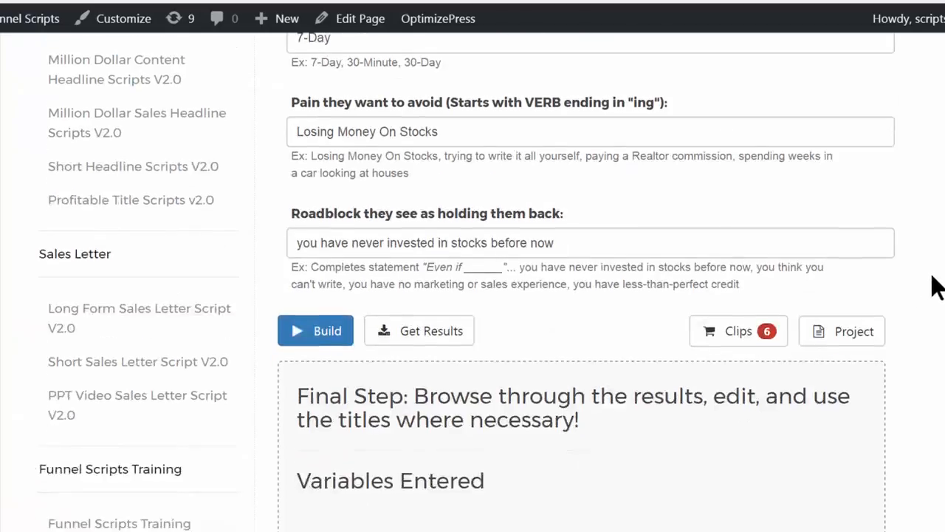
Review the built results on the Killer Headlines page and look over the project options, including Save
scroll(932, 295, down, 4)
scroll(698, 291, down, 6)
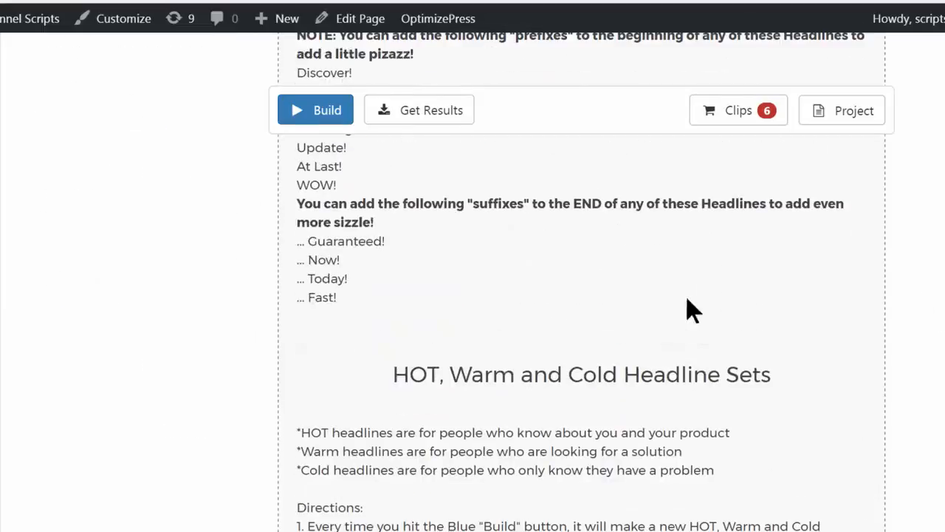
scroll(686, 303, down, 6)
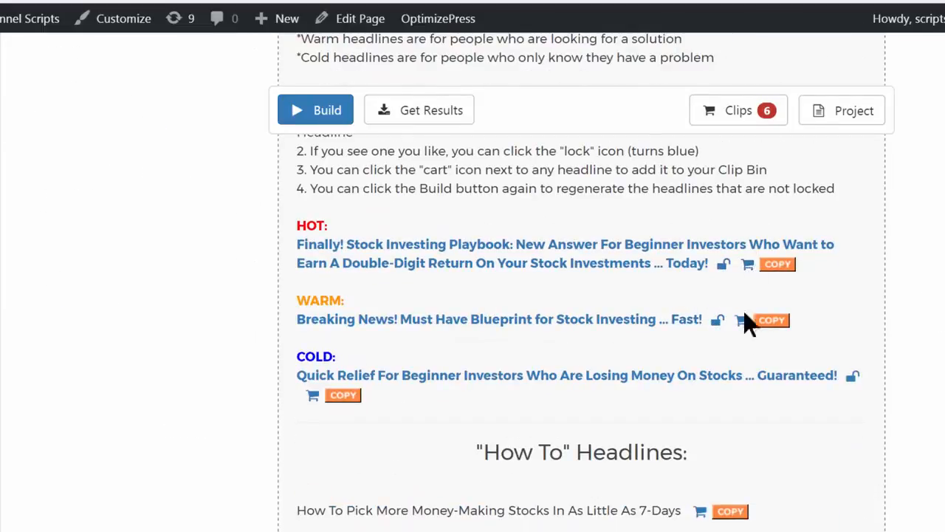
scroll(882, 221, up, 6)
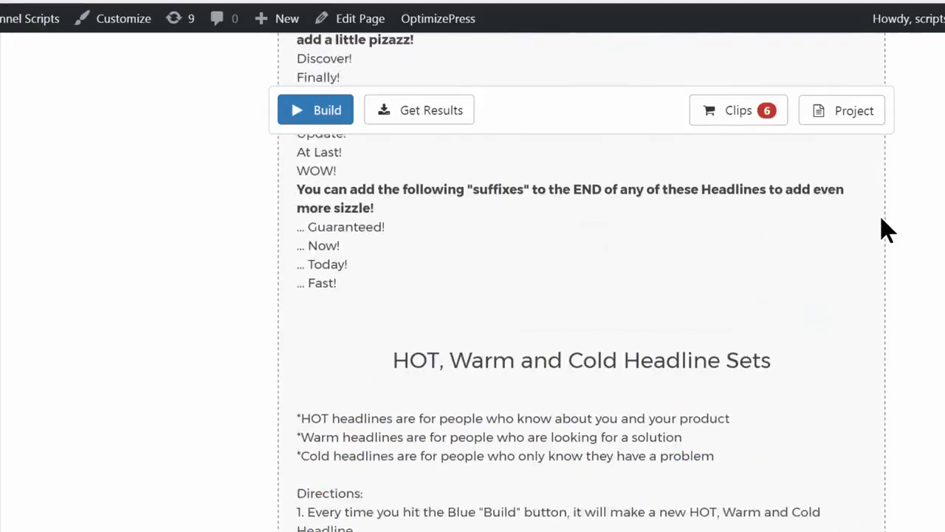
click(857, 112)
scroll(861, 118, up, 14)
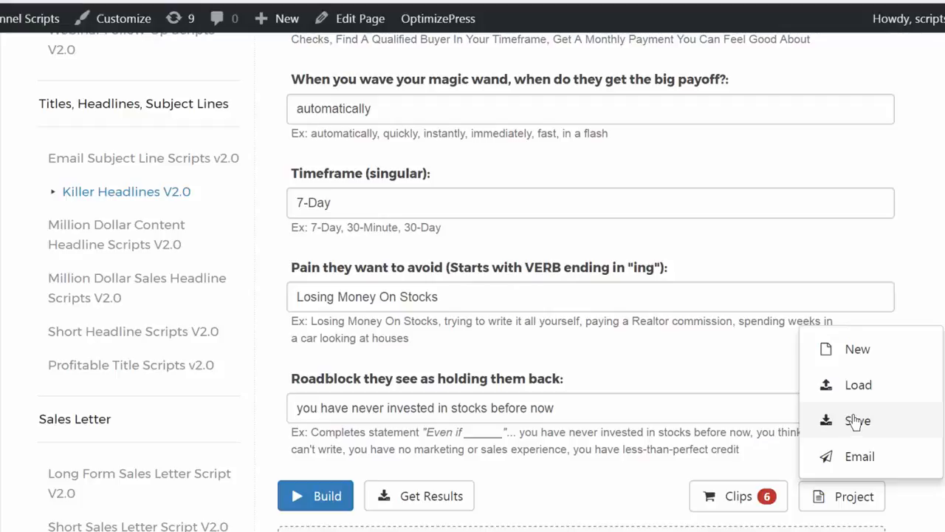
click(603, 480)
Cycle the HOT headline's main phrase twice, to "Watch this free video that reveals how YOU can gain an unfair advantage…"
scroll(899, 252, down, 10)
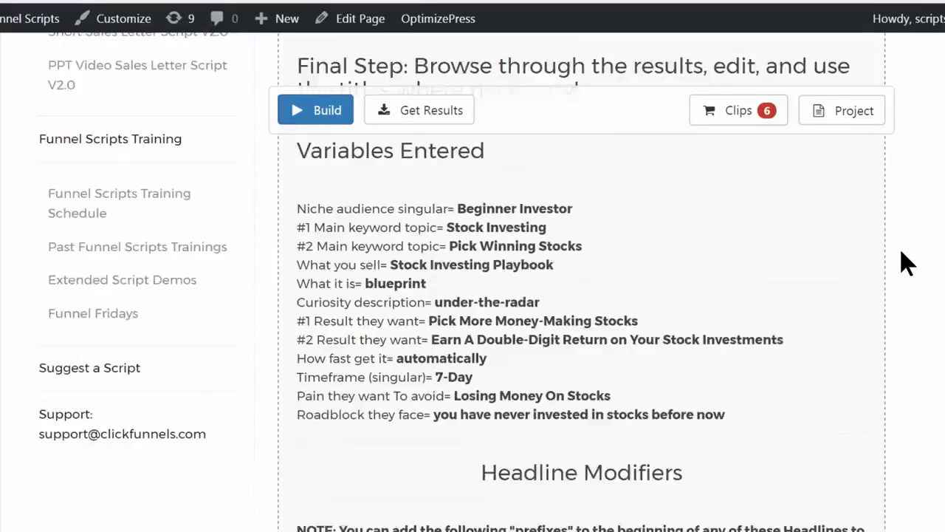
scroll(907, 260, down, 5)
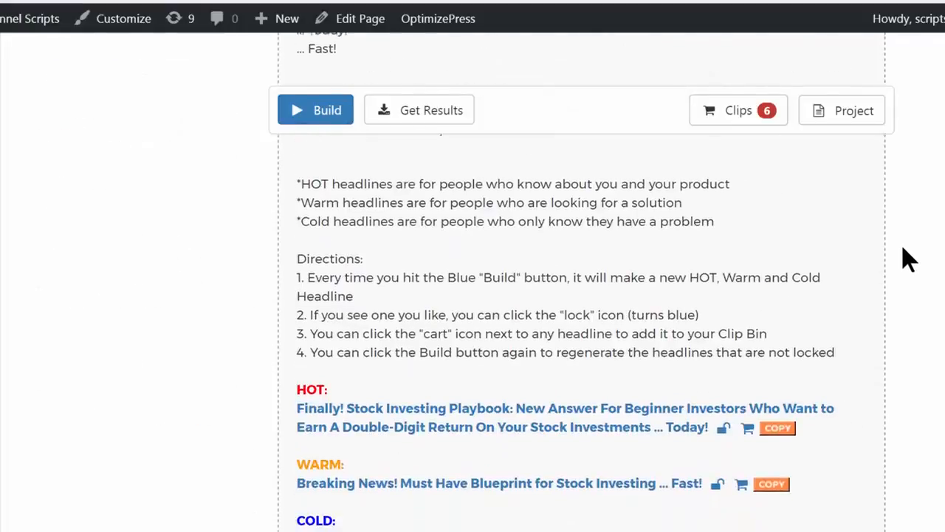
scroll(904, 251, down, 3)
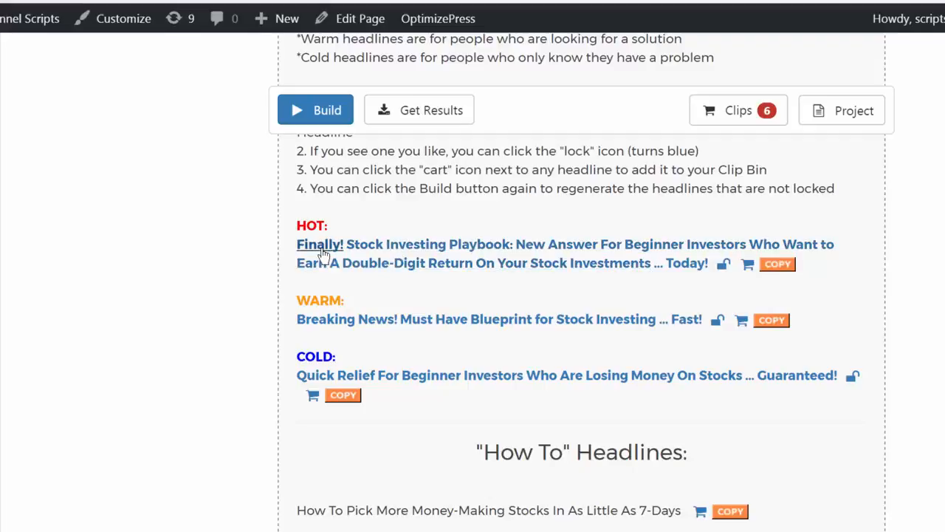
click(458, 252)
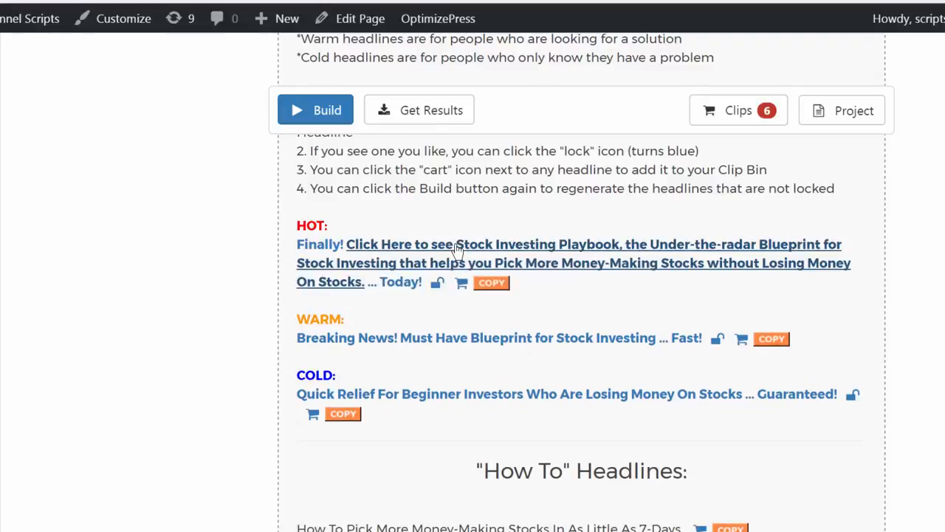
click(458, 249)
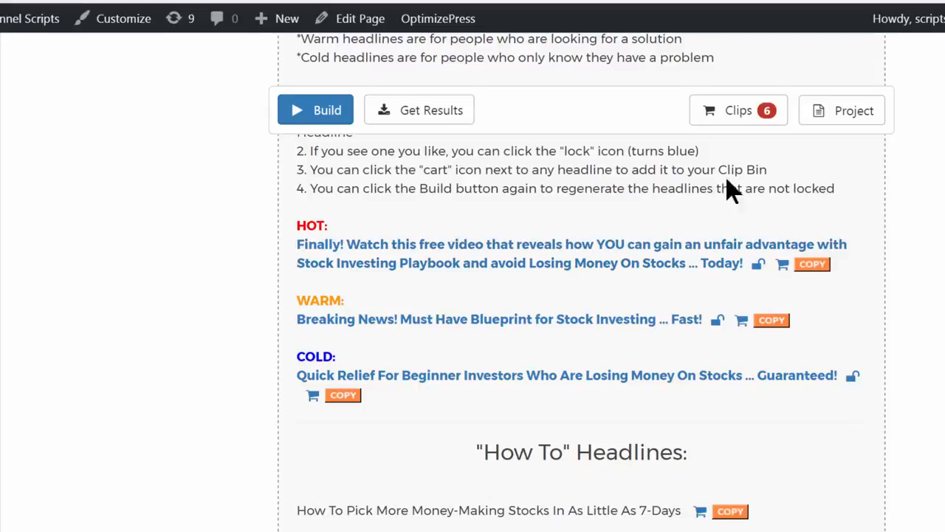
Examine the other headline categories down to the guarantee headlines, and the prefix and suffix lists above the HOT, Warm and Cold sets
scroll(649, 190, down, 3)
scroll(647, 190, down, 15)
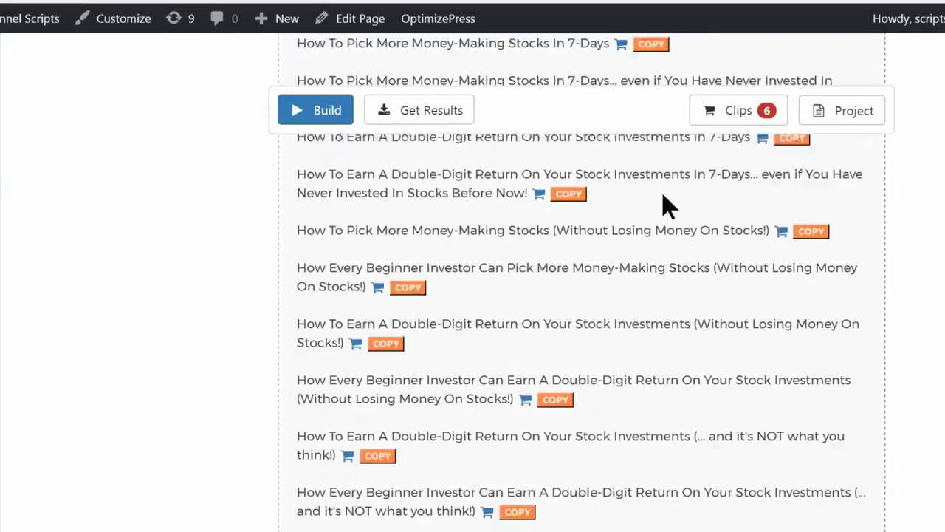
scroll(664, 195, down, 20)
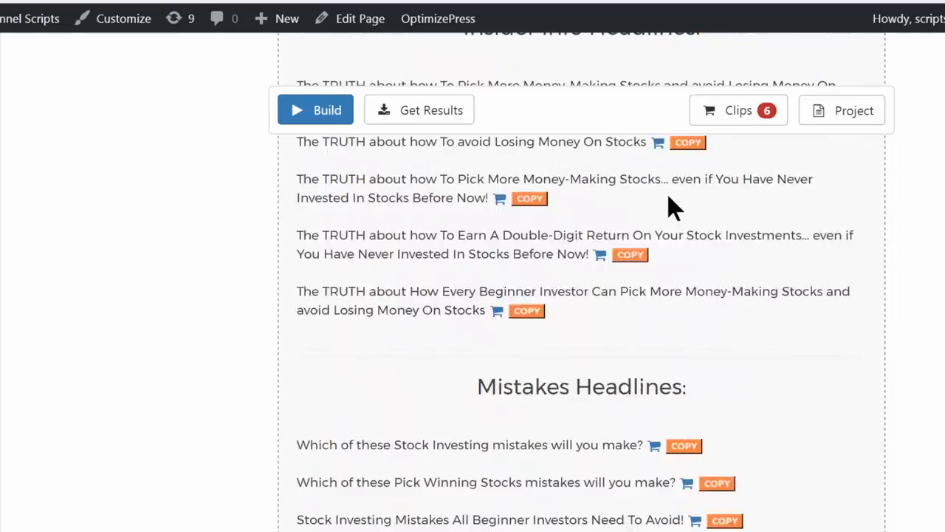
scroll(685, 216, down, 20)
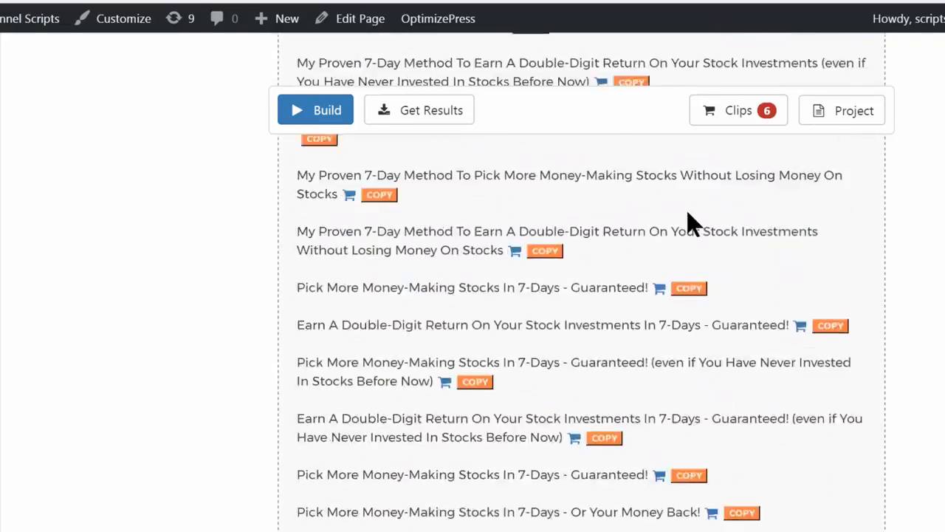
scroll(747, 226, up, 15)
scroll(747, 221, up, 20)
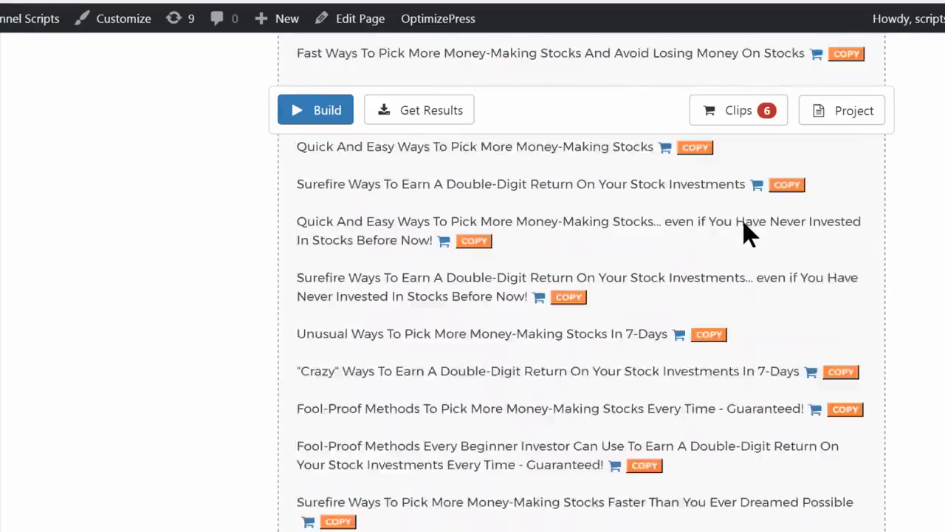
scroll(746, 233, up, 10)
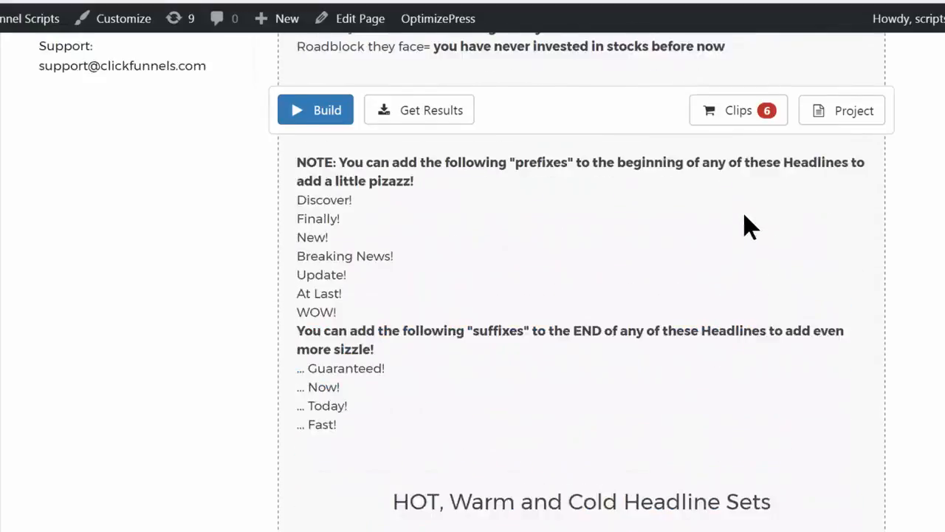
scroll(743, 226, down, 8)
scroll(731, 224, up, 2)
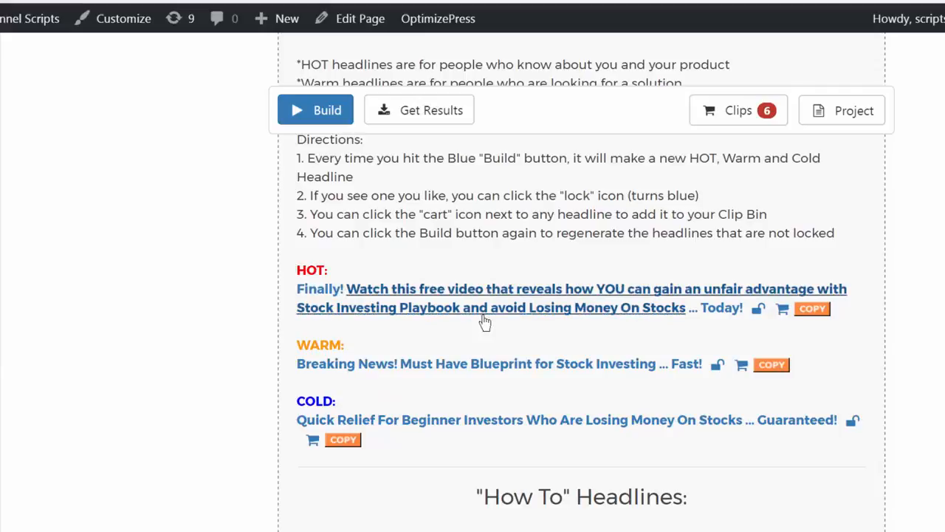
Cycle the HOT phrase to "Earn A Double-Digit Return…" and the WARM phrase to "[FREE Training] How To Pick More Money-Making Stocks"
click(356, 298)
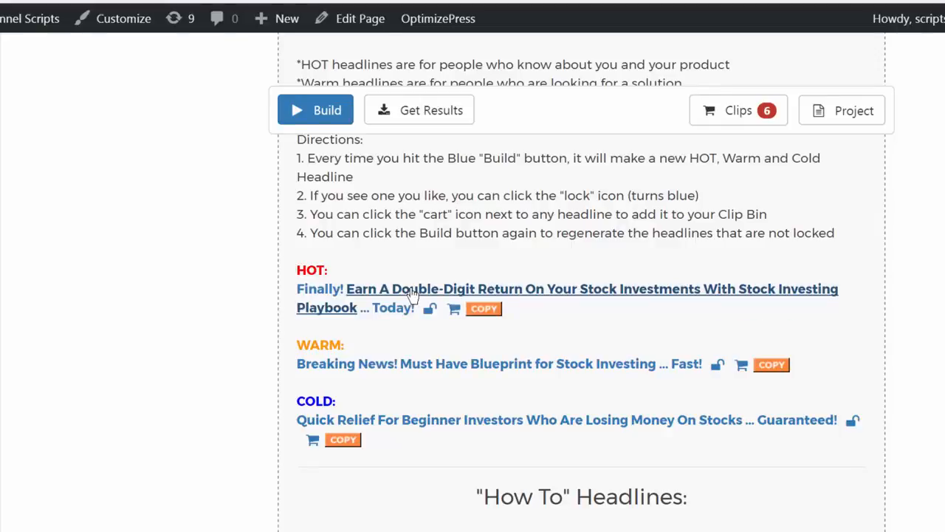
click(490, 365)
click(492, 366)
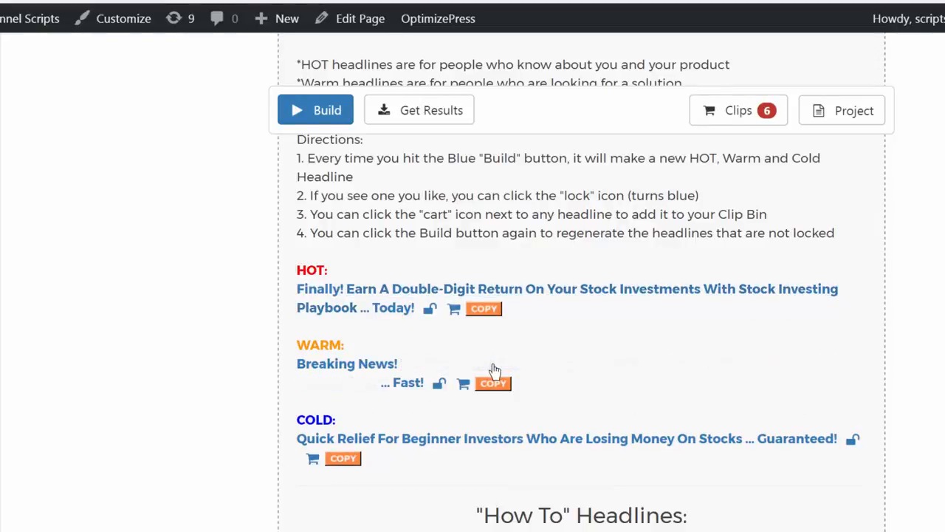
click(495, 366)
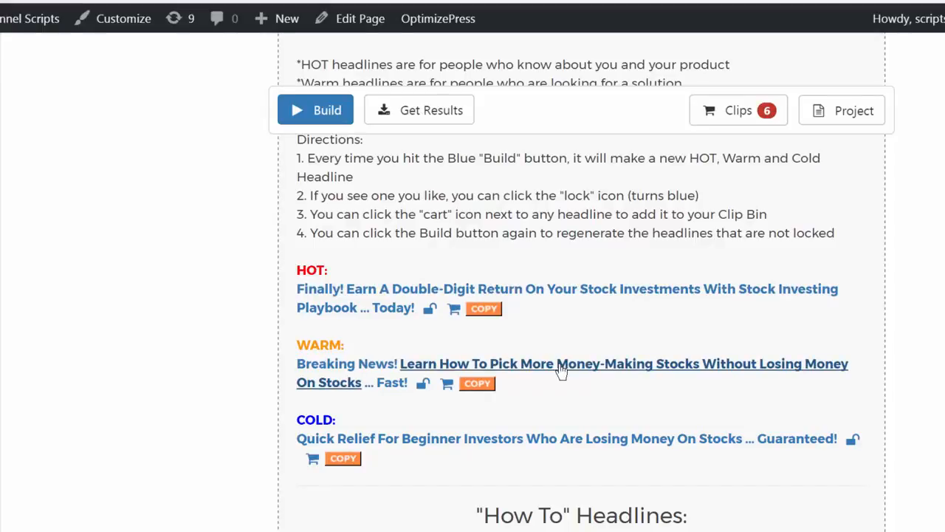
click(428, 366)
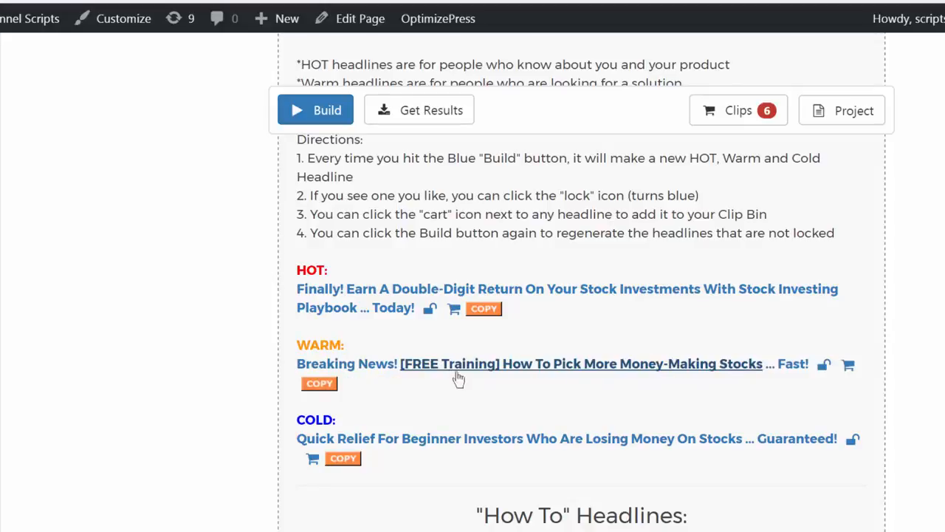
Cycle the WARM headline's prefix to "New!" and its main phrase to "This Blueprint Helps You Pick More Money-Making Stocks"
click(363, 371)
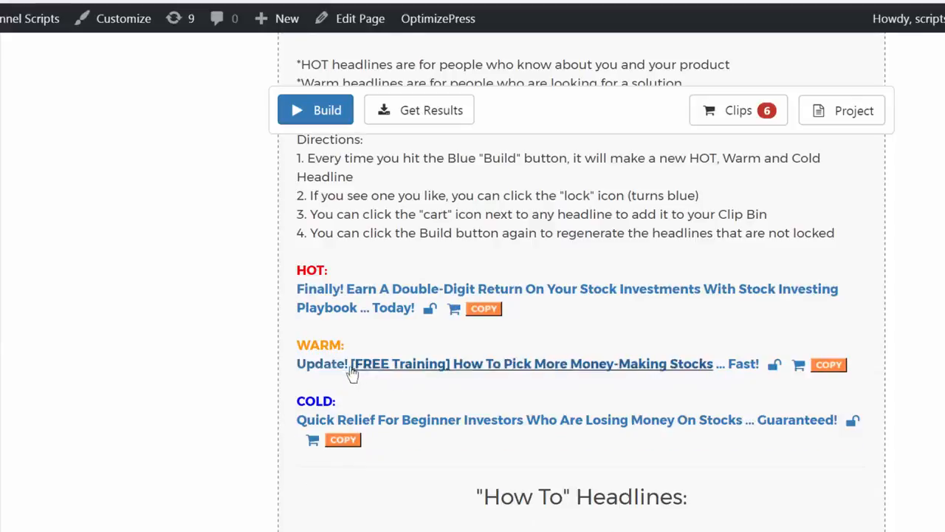
click(329, 373)
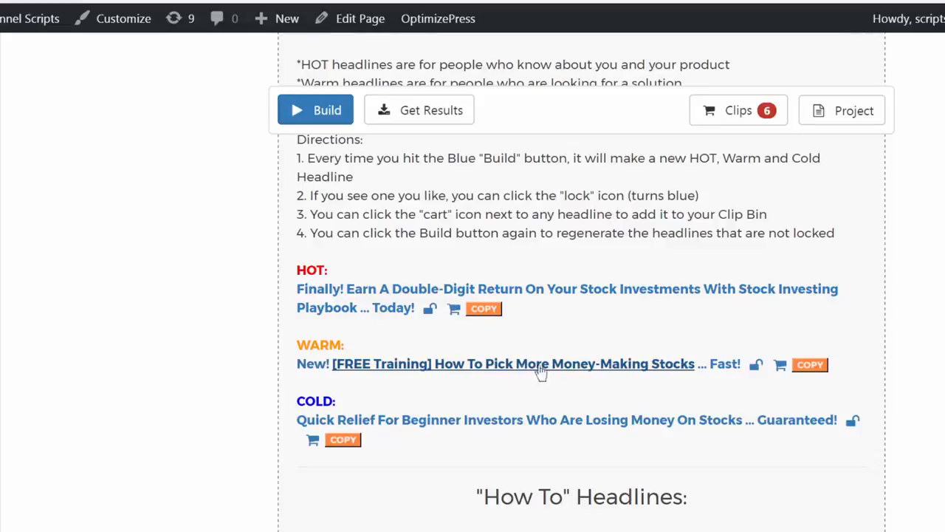
click(494, 365)
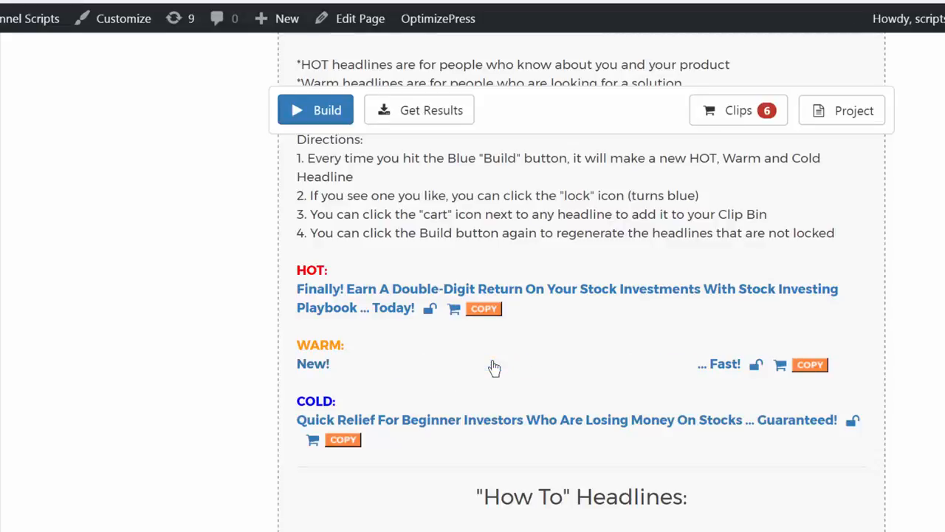
click(493, 365)
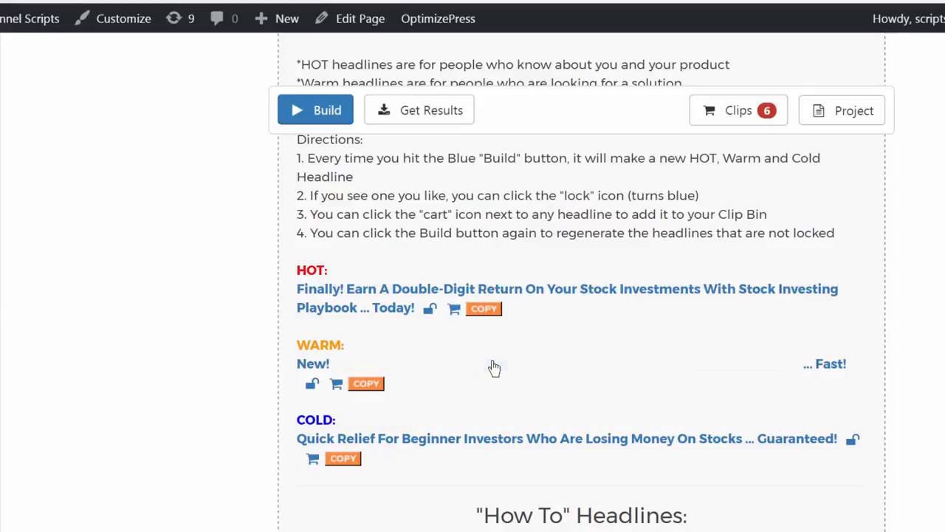
click(472, 372)
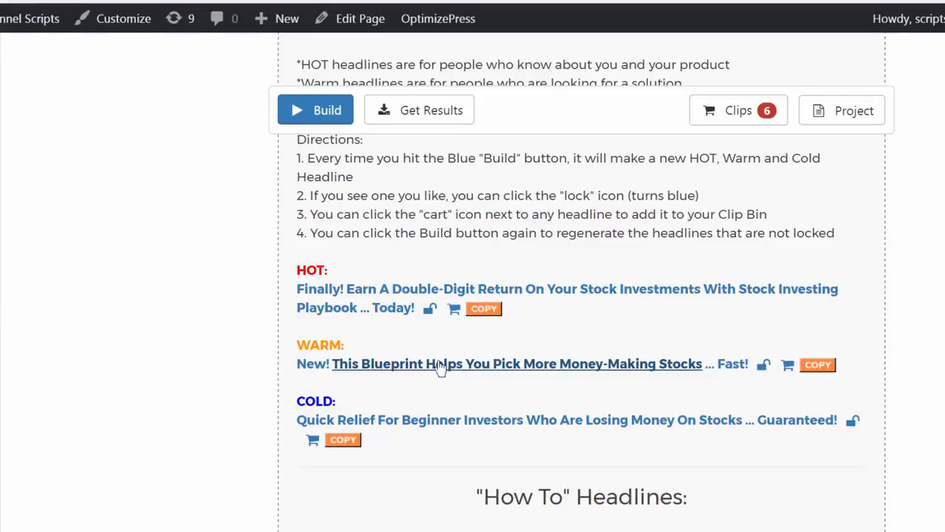
Add the WARM headline to the clips and lock it
click(787, 367)
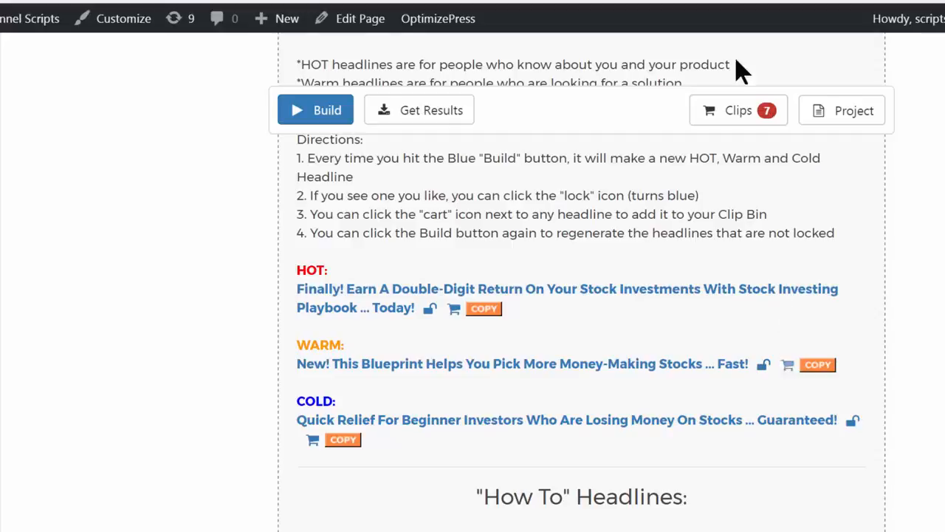
click(763, 366)
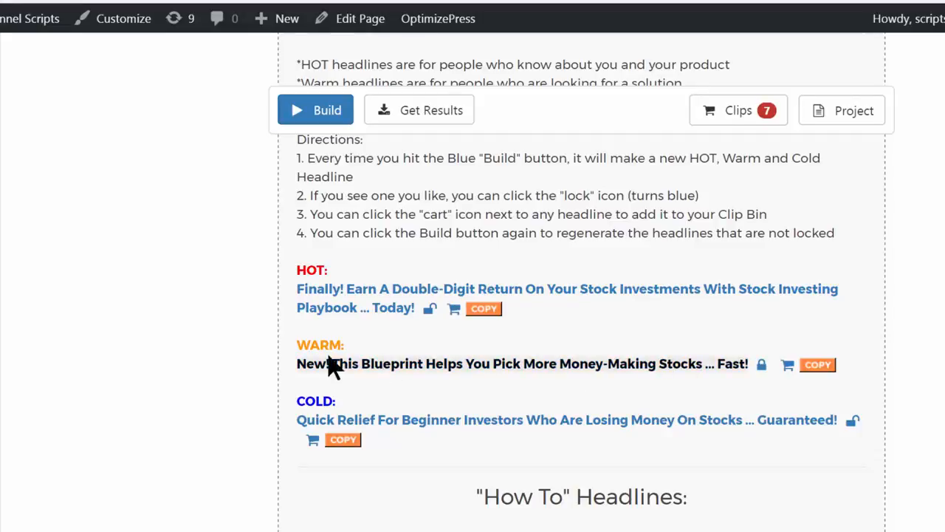
Rebuild the unlocked headlines repeatedly, locking HOT "Finally! Discover how to Pick More Money-Making Stocks" and COLD "3 Signs Of Stock Investing Failure… and How To Stop Them"
click(316, 113)
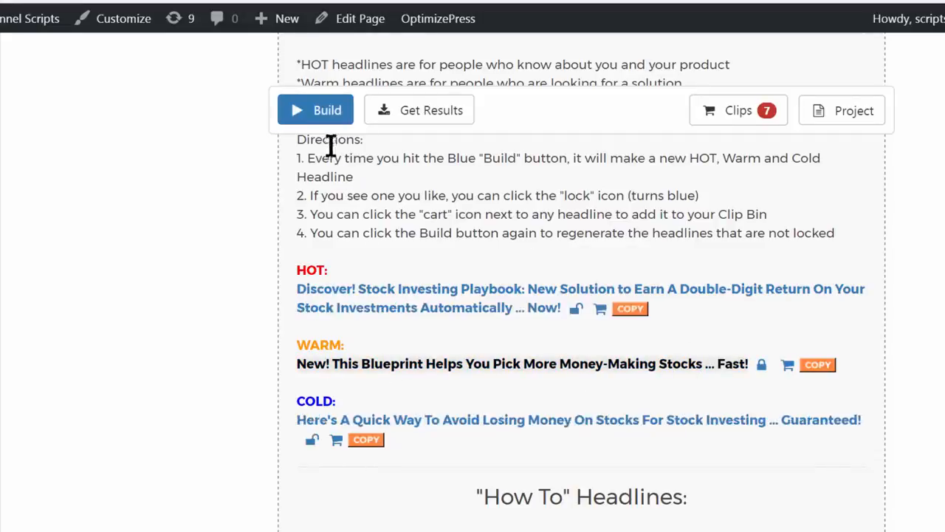
click(303, 115)
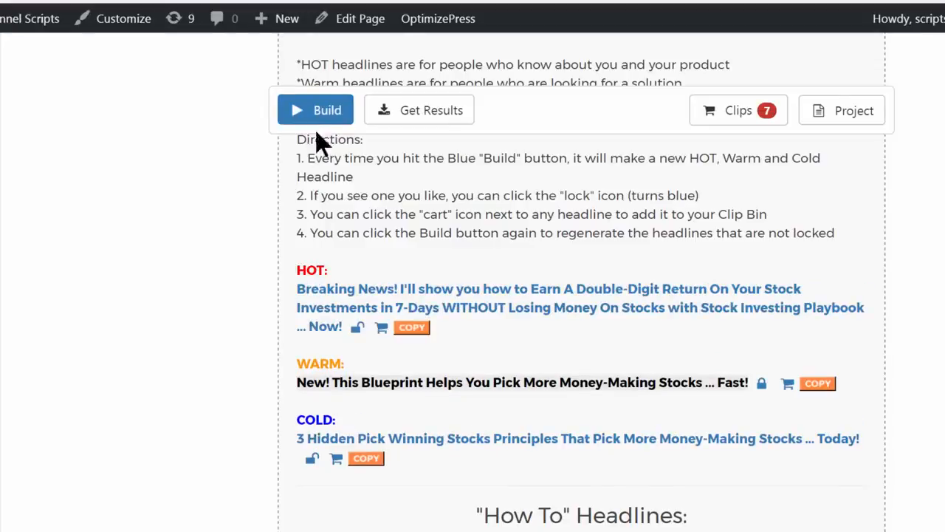
click(325, 122)
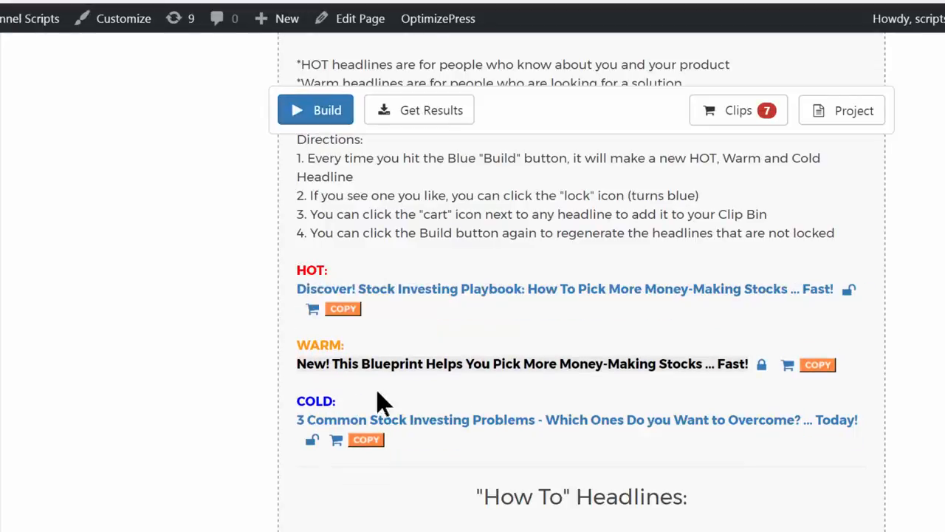
click(326, 124)
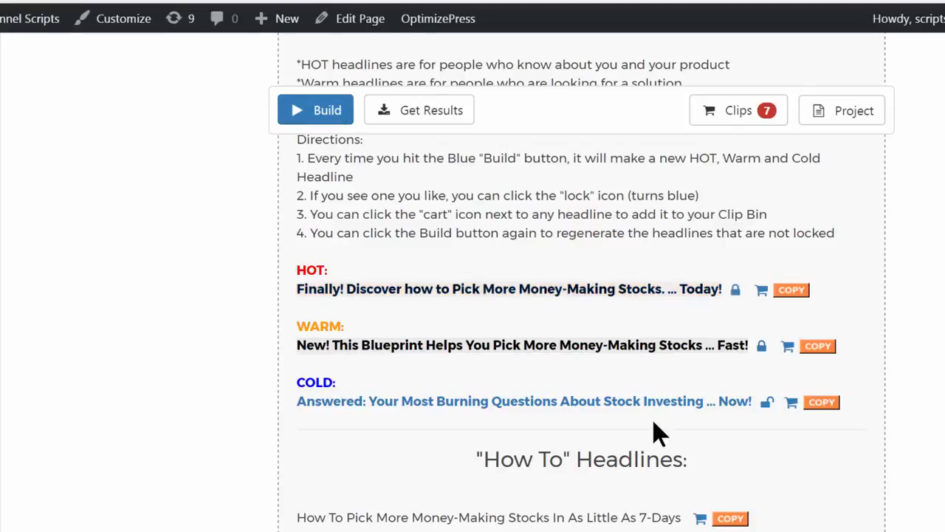
click(315, 118)
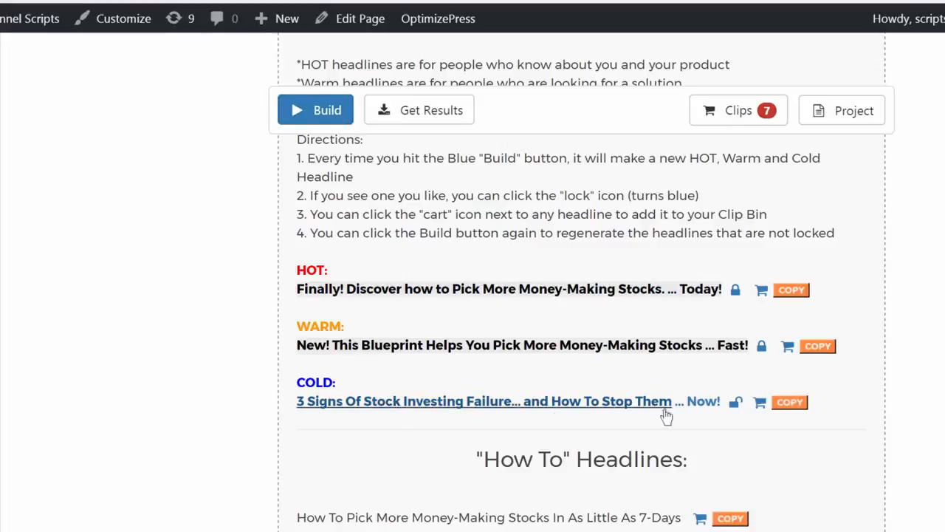
click(735, 406)
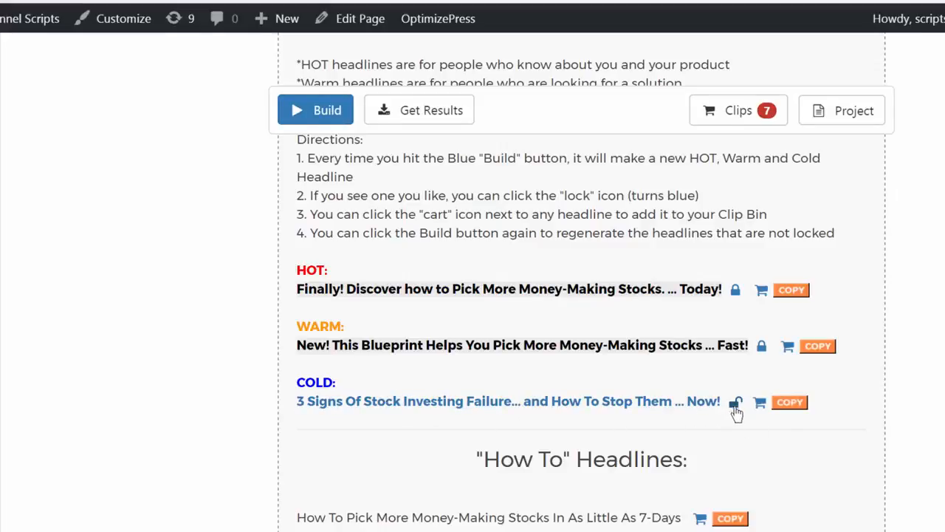
Add the locked HOT, WARM and COLD headlines to the clips and run the build again
click(762, 291)
click(788, 346)
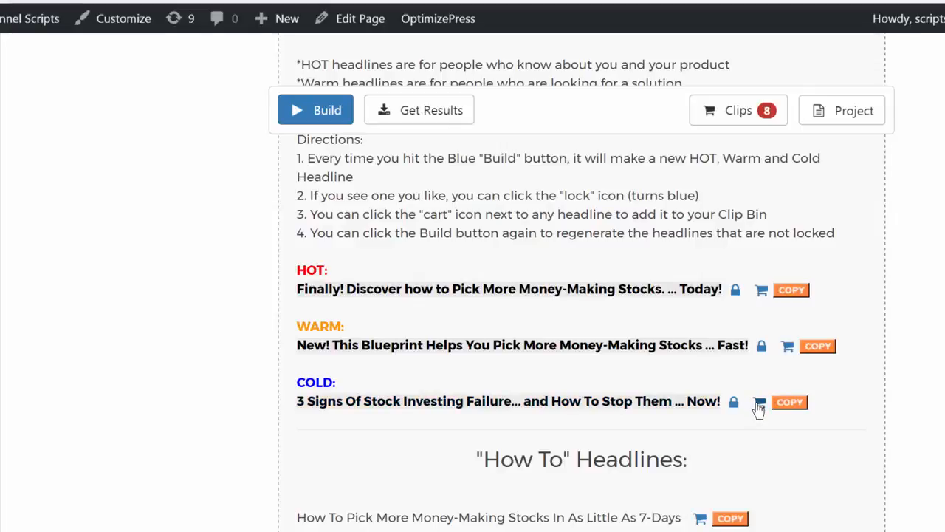
click(760, 402)
click(316, 120)
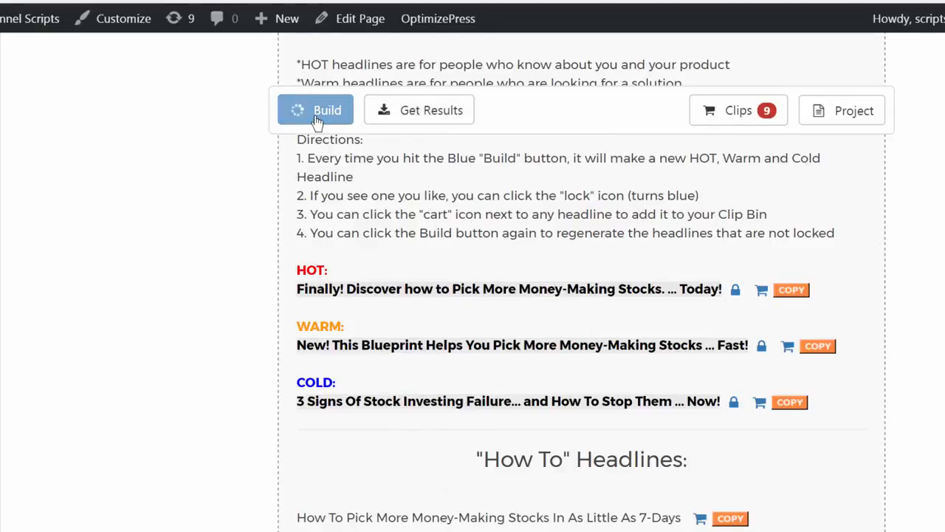
Open the project options above the built results and look at the Save and Email choices
click(855, 120)
scroll(855, 120, up, 3)
scroll(855, 120, up, 10)
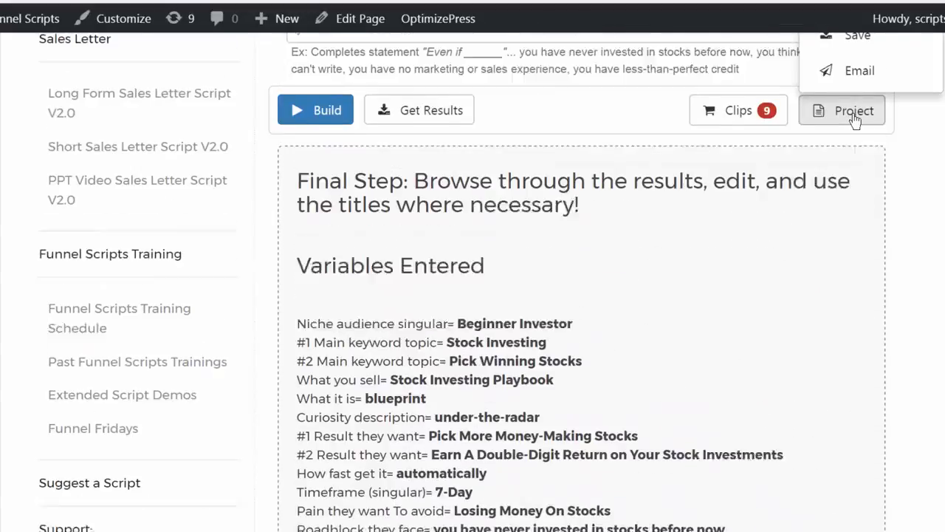